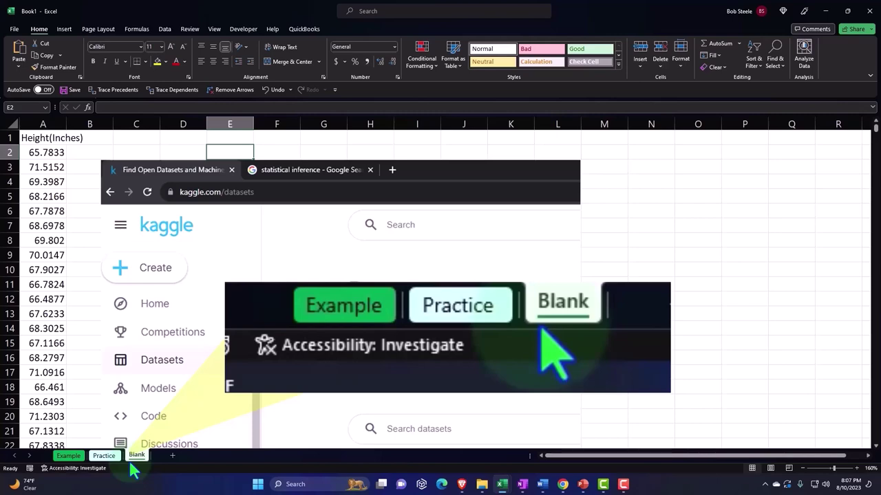
pyautogui.click(72, 457)
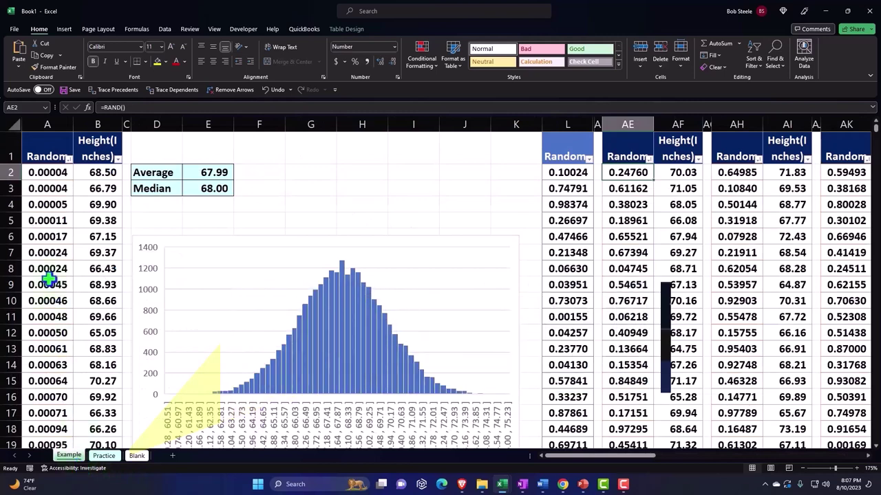
pyautogui.click(38, 200)
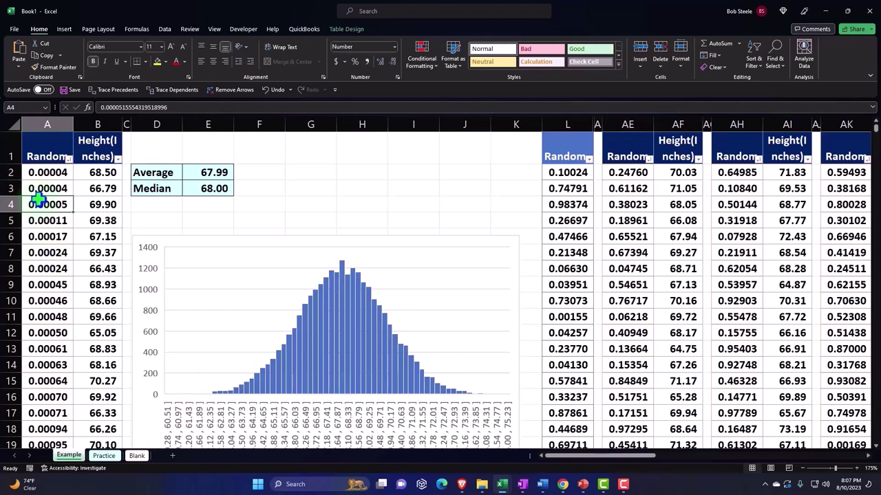
pyautogui.scroll(-10, 38, 200)
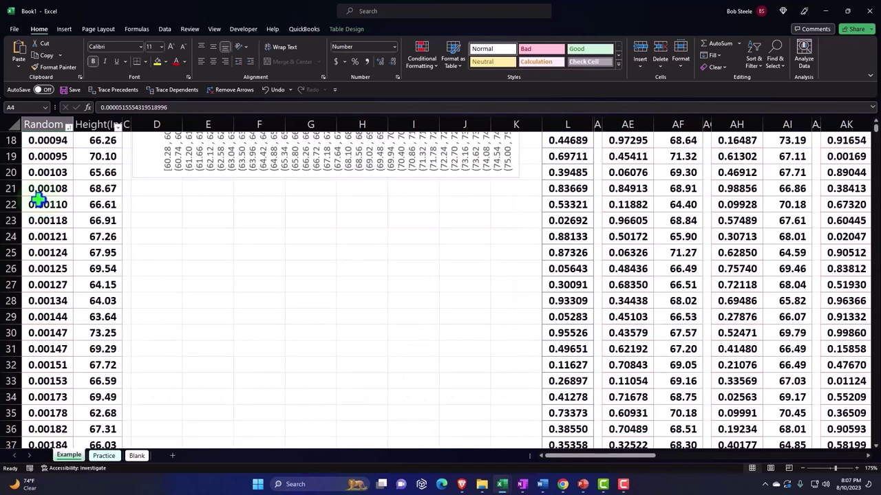
pyautogui.scroll(-3, 38, 199)
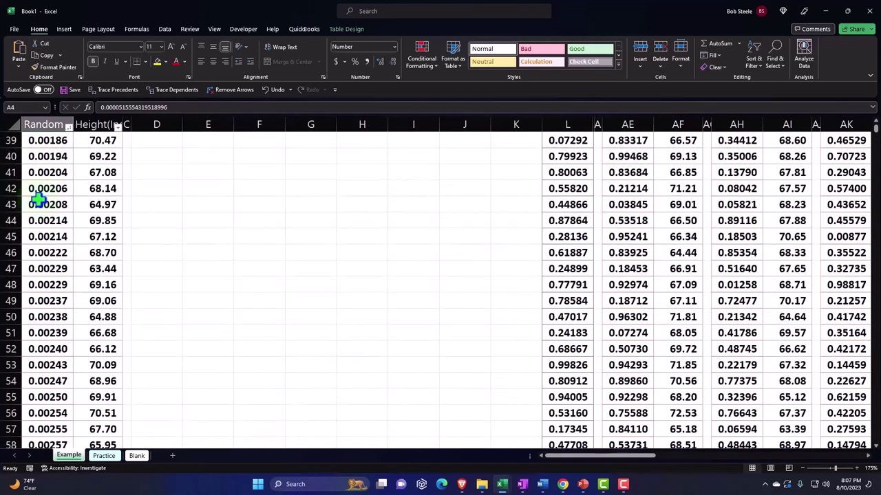
pyautogui.scroll(13, 38, 200)
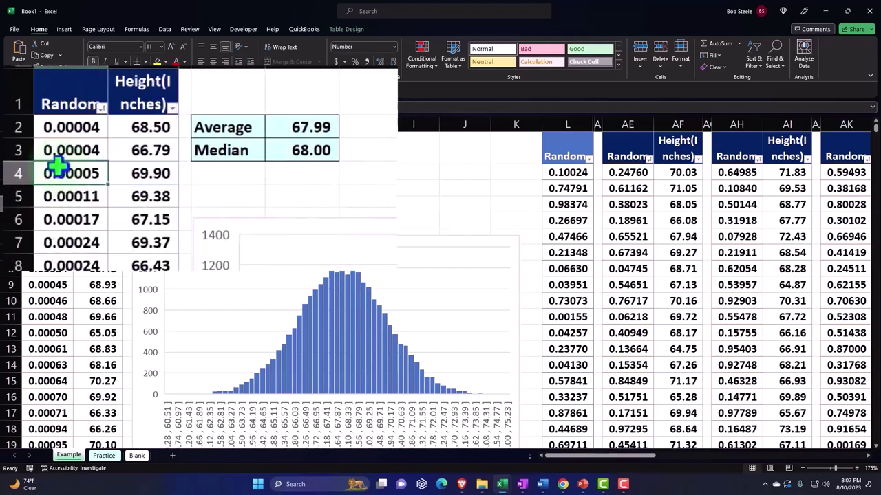
pyautogui.click(220, 120)
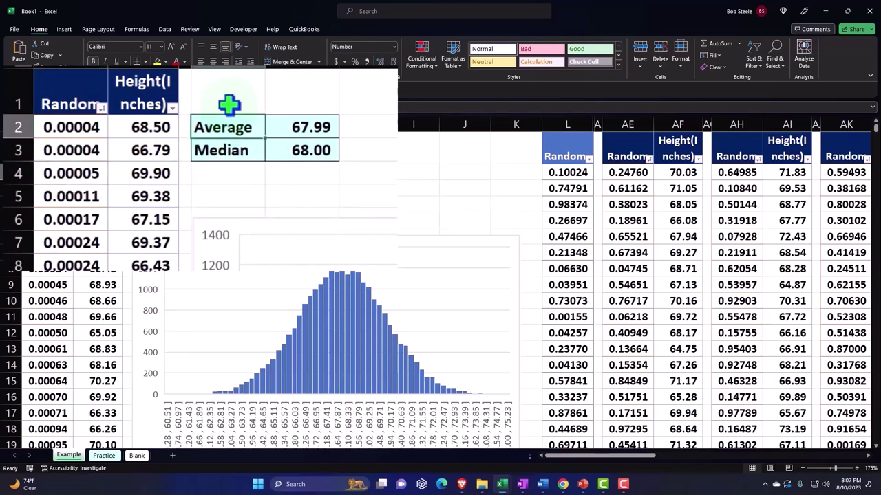
pyautogui.click(352, 217)
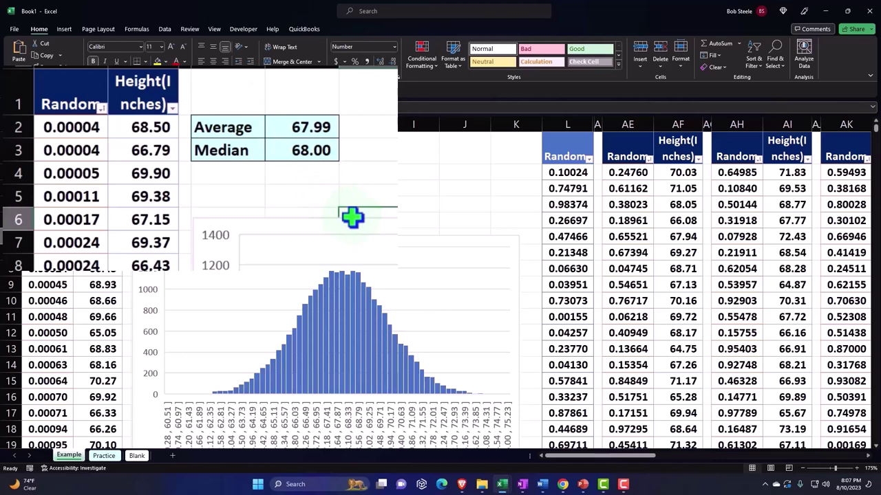
pyautogui.click(558, 200)
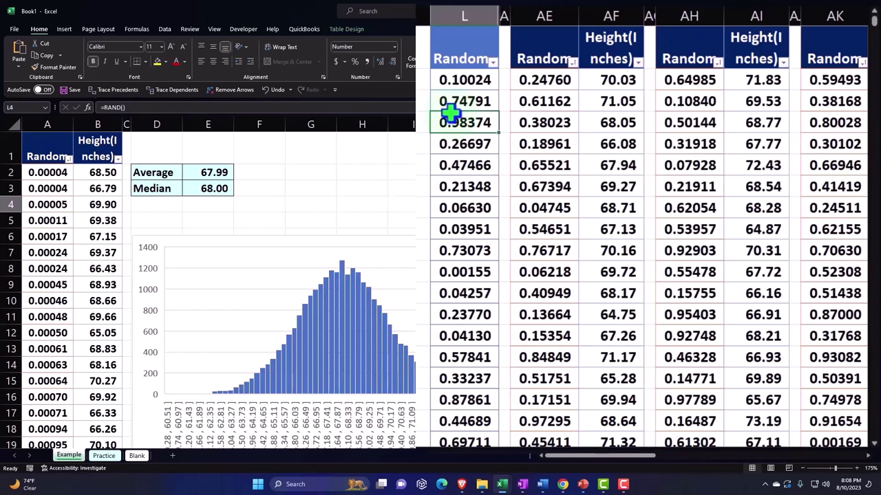
# Switch to the Blank sheet of raw Height(Inches) values and zoom in two levels.
pyautogui.click(137, 455)
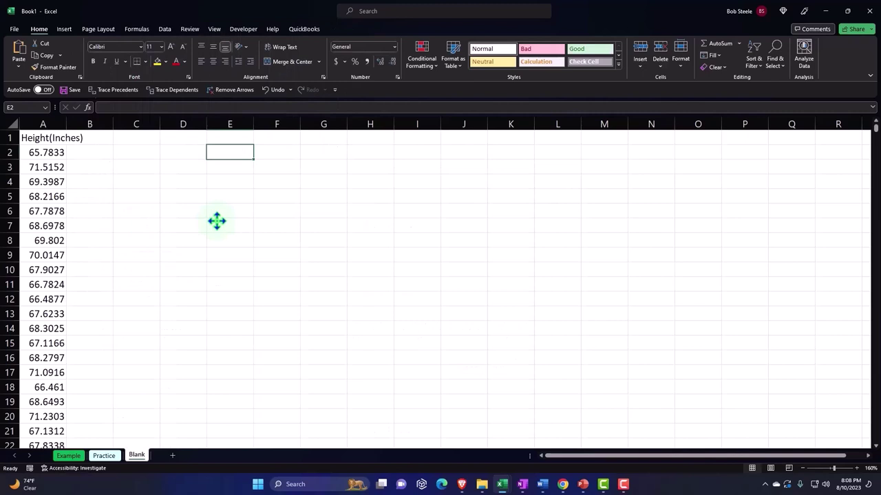
pyautogui.click(55, 215)
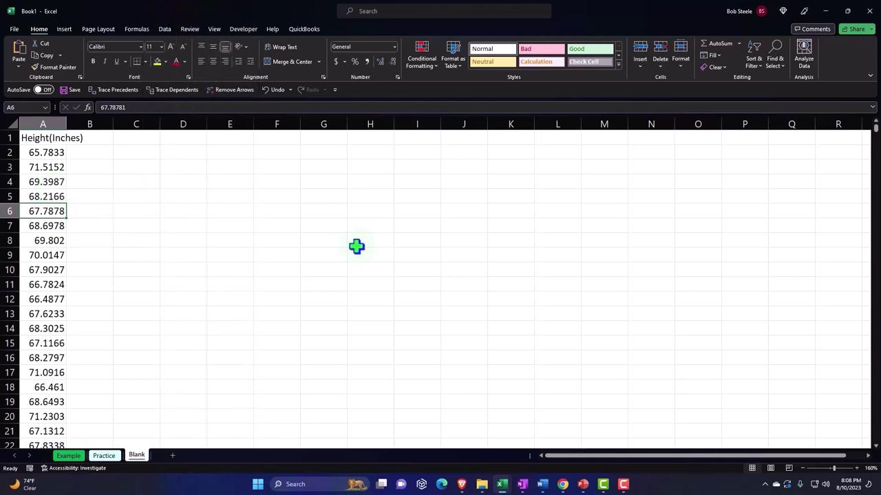
pyautogui.click(858, 469)
pyautogui.click(857, 469)
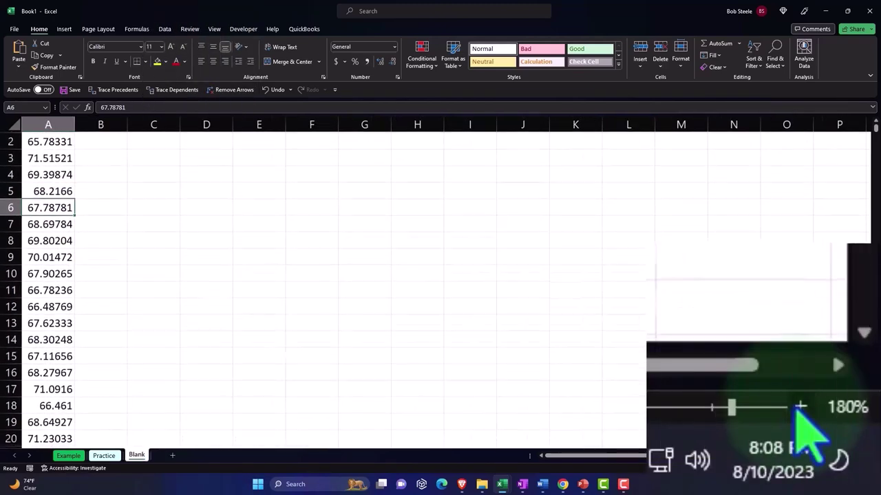
pyautogui.click(857, 468)
pyautogui.click(857, 469)
pyautogui.click(857, 469)
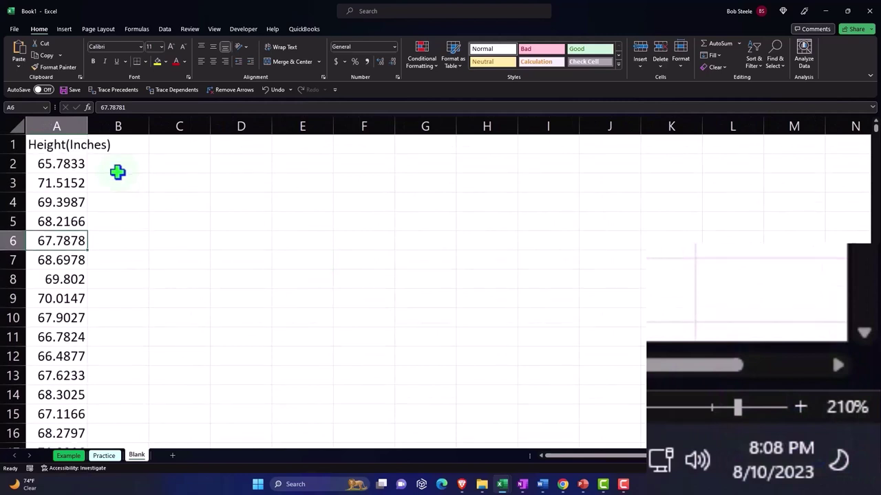
# Format the whole sheet as Currency with symbol None and red bracketed negatives, showing two decimals.
pyautogui.click(15, 127)
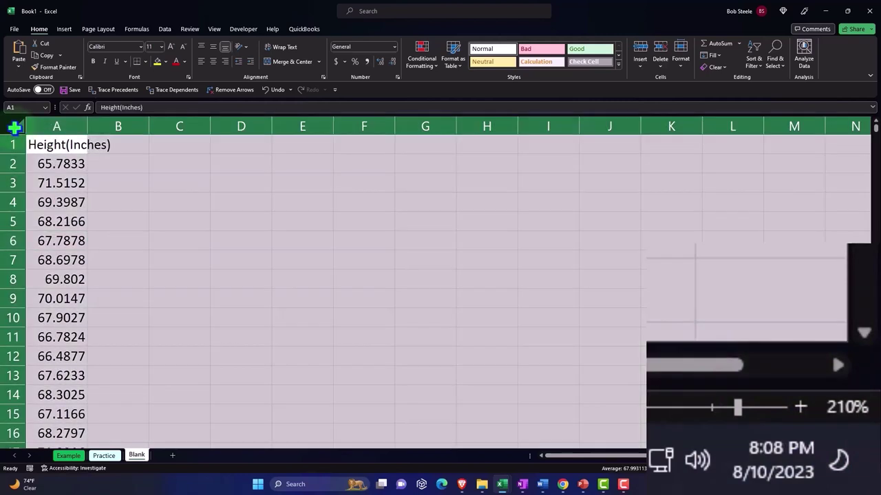
pyautogui.rightClick(104, 159)
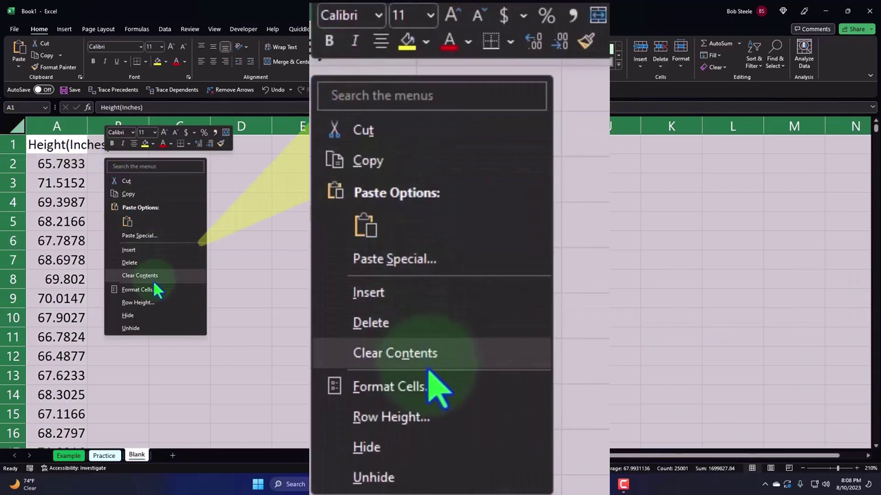
pyautogui.click(137, 290)
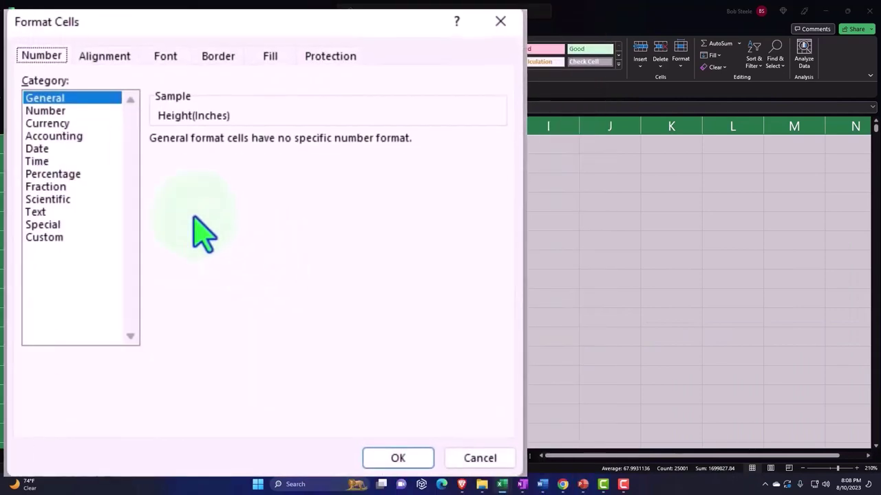
pyautogui.click(65, 124)
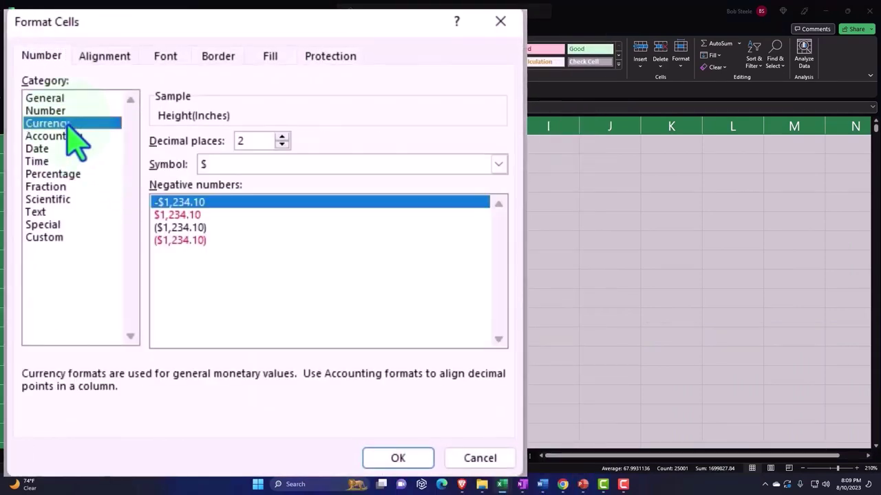
pyautogui.click(177, 241)
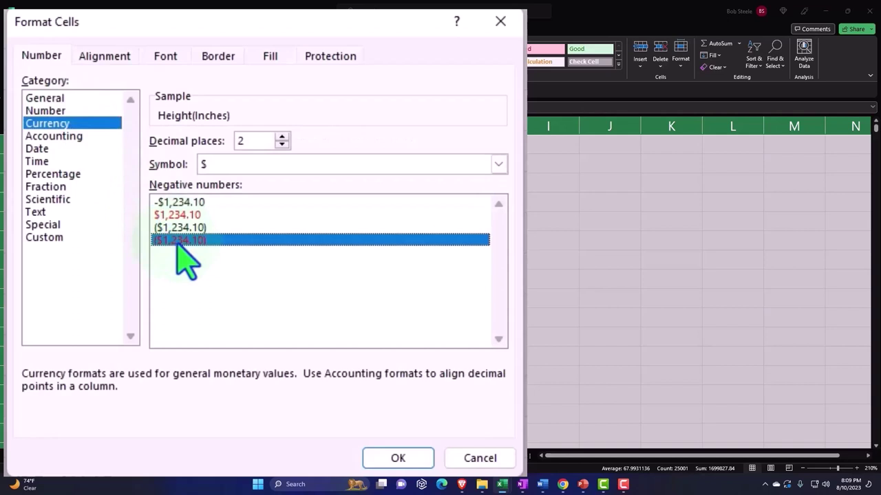
pyautogui.click(275, 166)
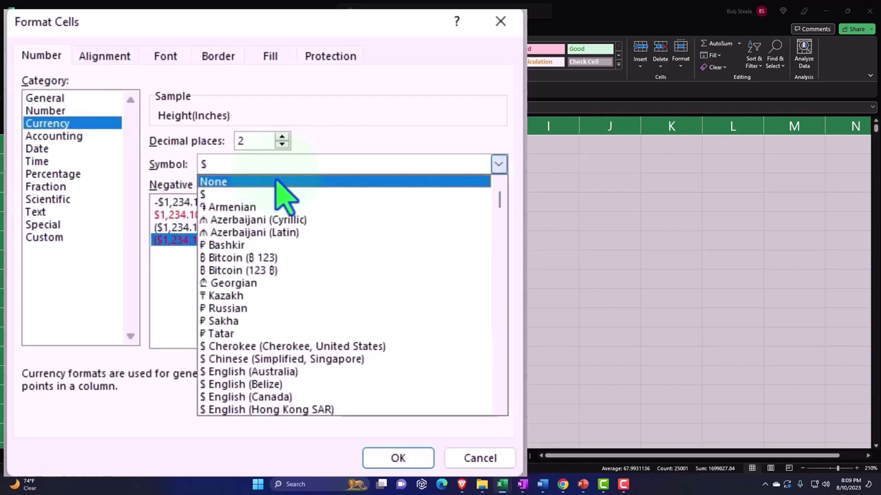
pyautogui.click(277, 183)
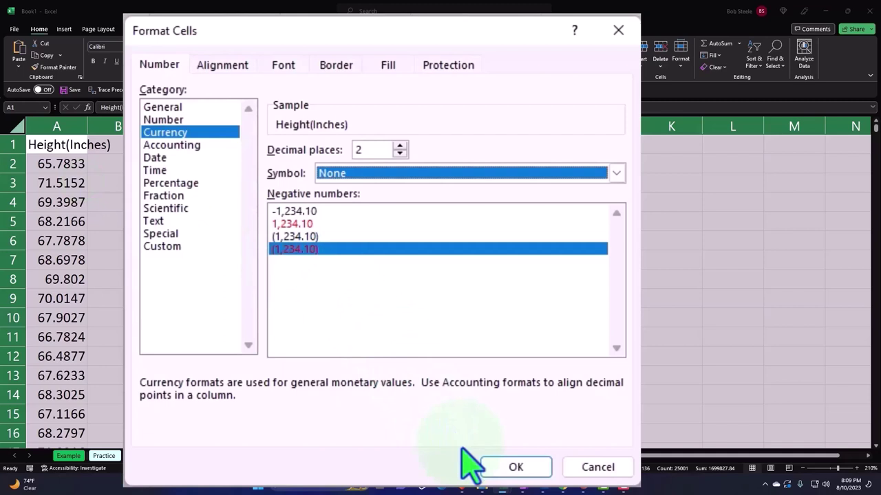
pyautogui.click(493, 472)
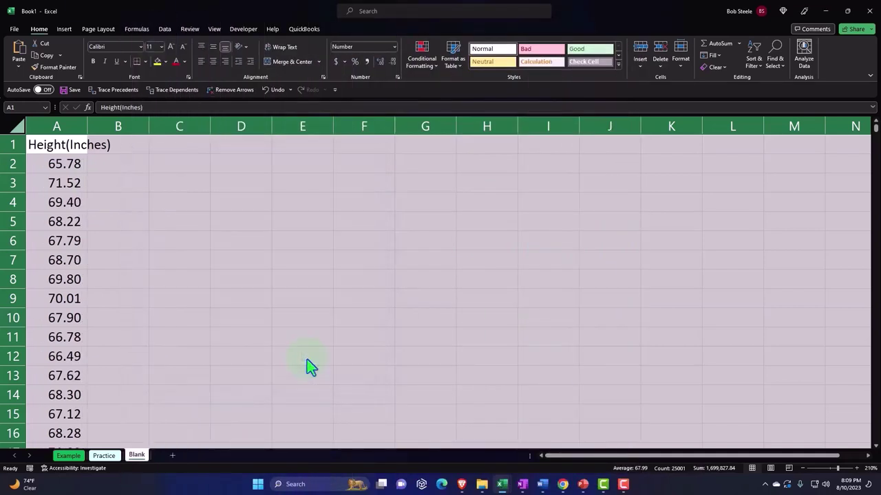
pyautogui.click(307, 359)
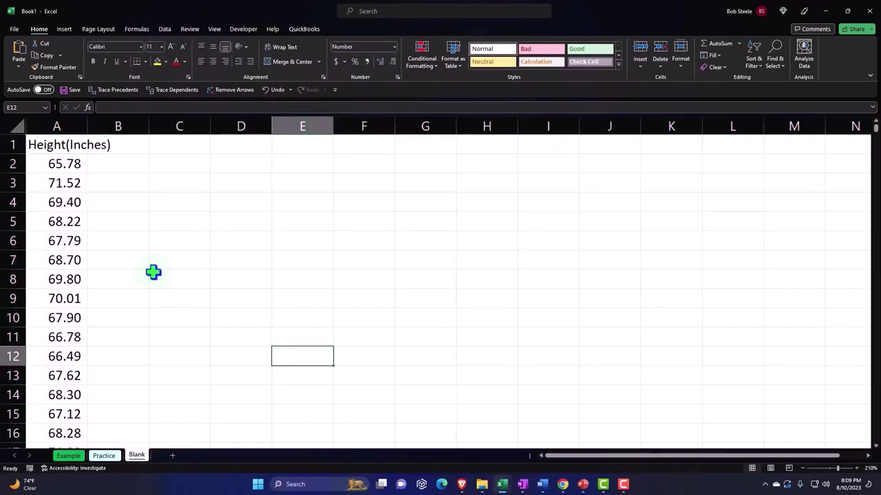
# Make all text on the sheet bold.
pyautogui.click(18, 126)
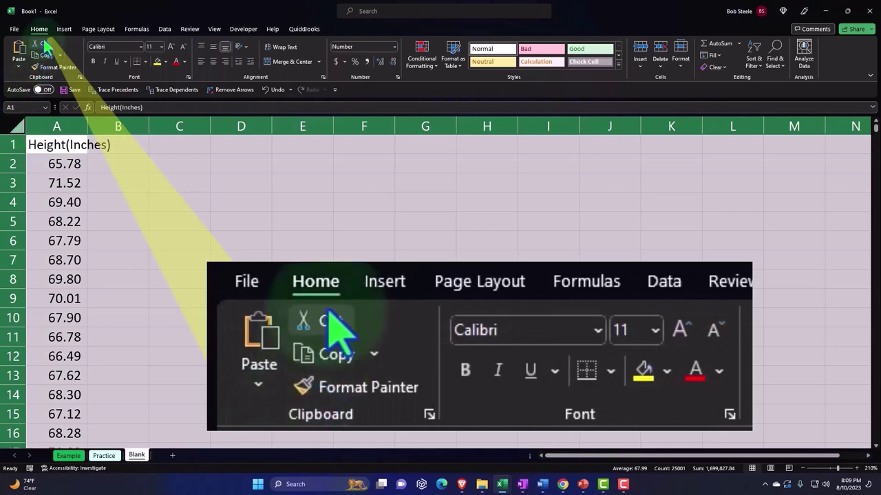
pyautogui.click(95, 61)
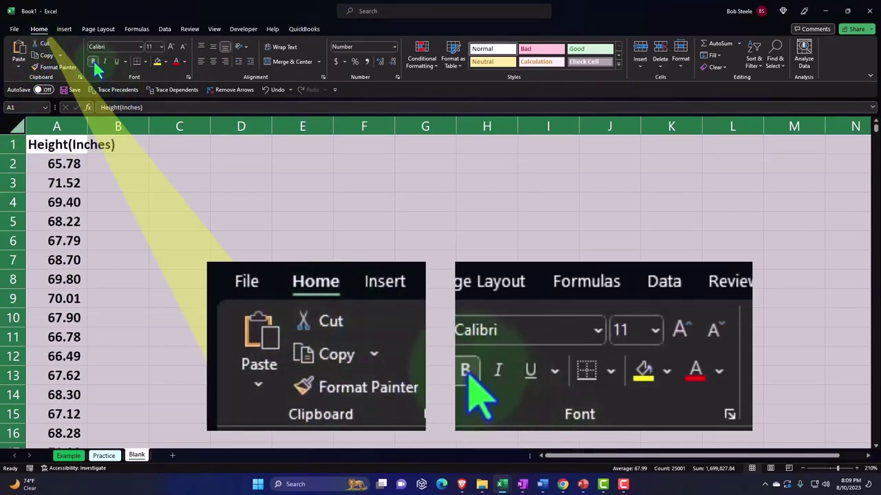
pyautogui.click(212, 222)
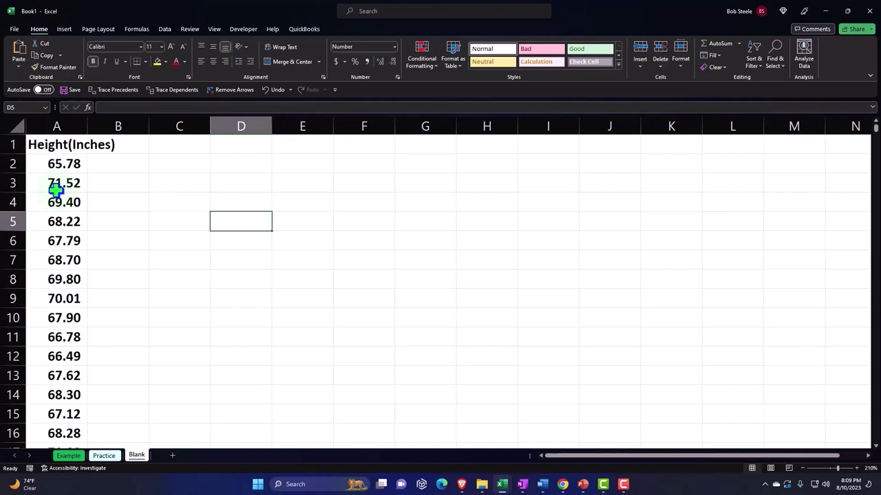
# Convert the Height(Inches) data A1:A25001 into a table with headers (Table25).
pyautogui.click(56, 190)
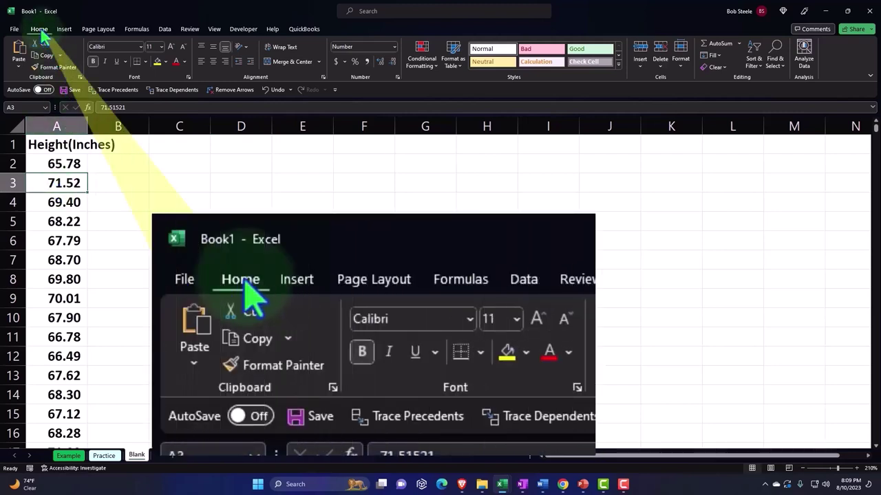
pyautogui.click(62, 31)
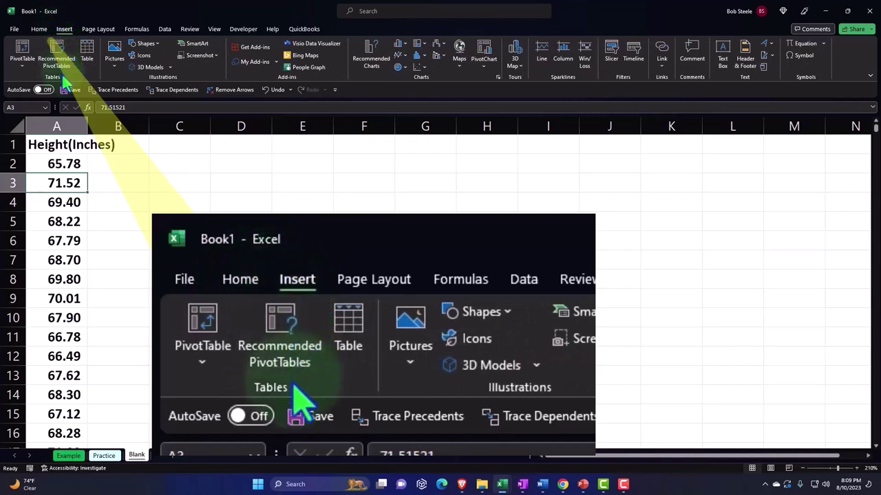
pyautogui.click(90, 60)
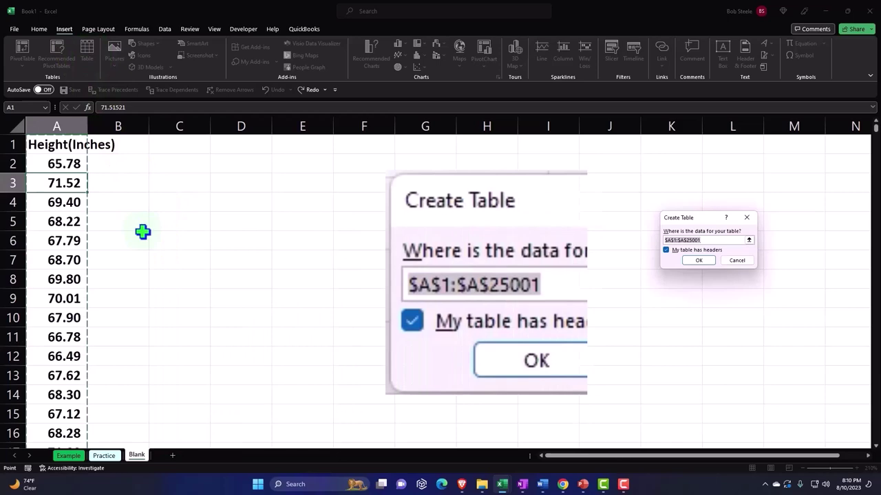
pyautogui.scroll(-8, 143, 232)
pyautogui.scroll(-20, 142, 232)
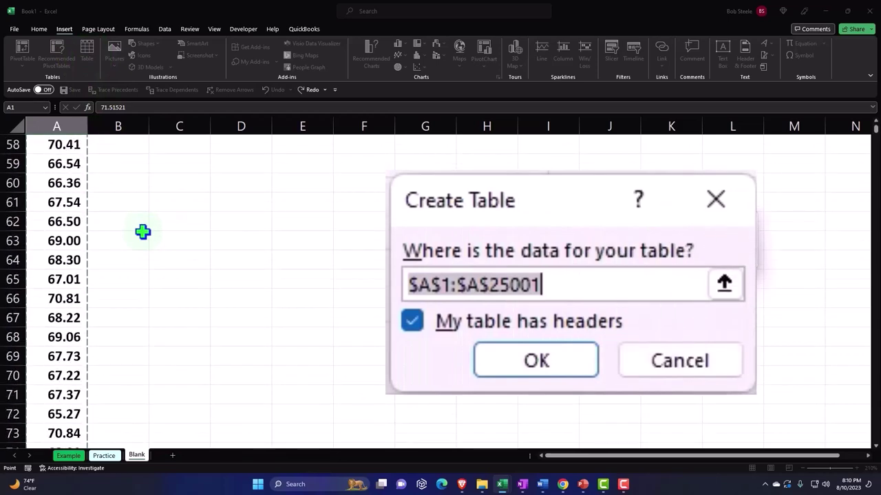
pyautogui.scroll(-20, 142, 232)
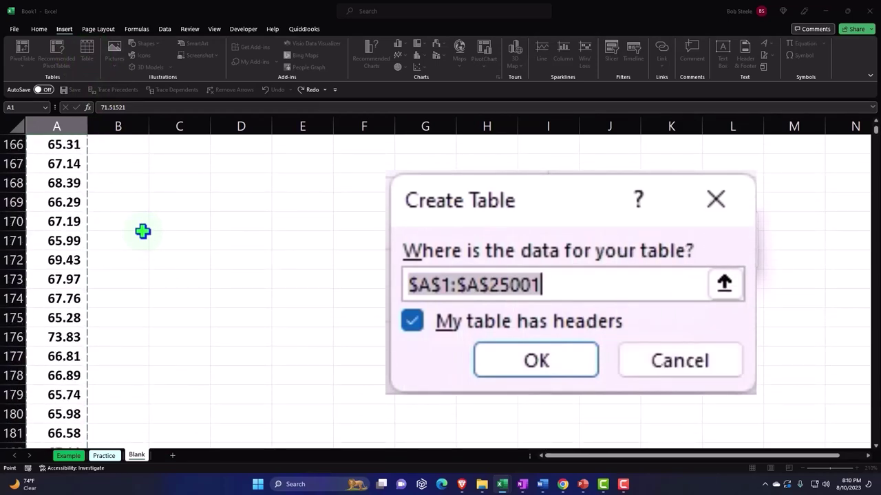
pyautogui.scroll(-19, 143, 231)
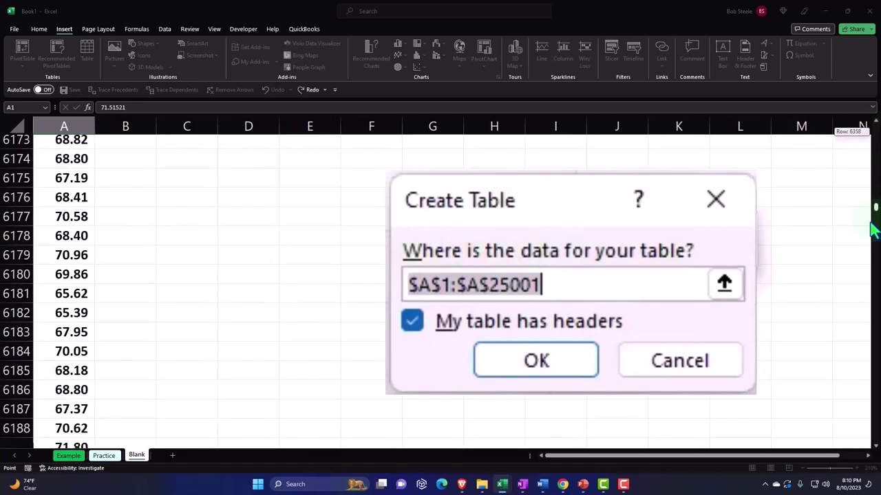
pyautogui.moveTo(873, 229); pyautogui.dragTo(826, 78)
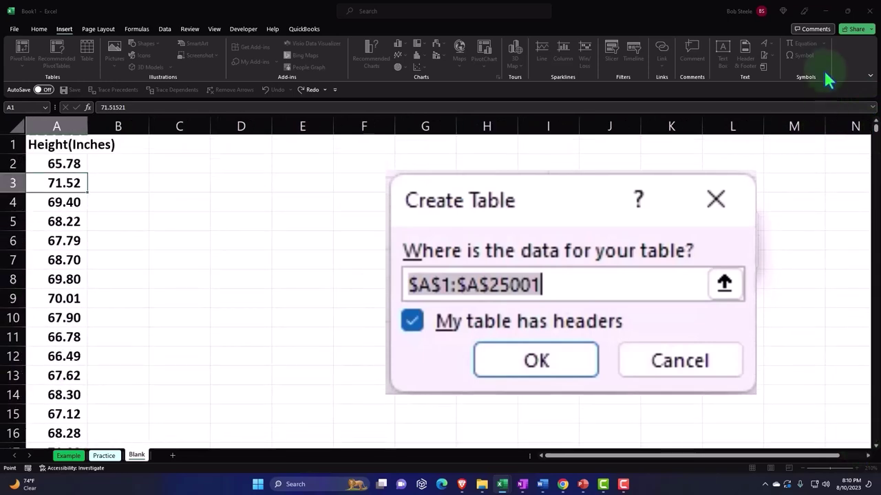
pyautogui.click(586, 372)
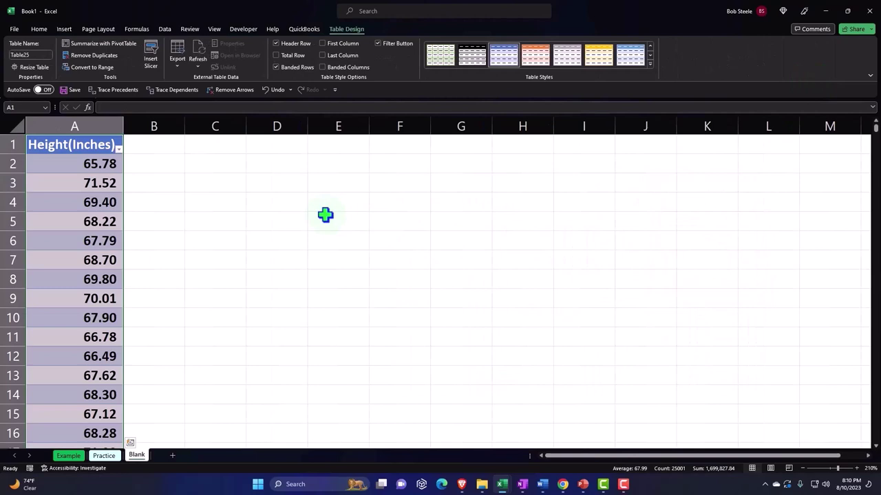
# Sort the Height(Inches) table largest to smallest, so it begins with 75.15.
pyautogui.click(90, 180)
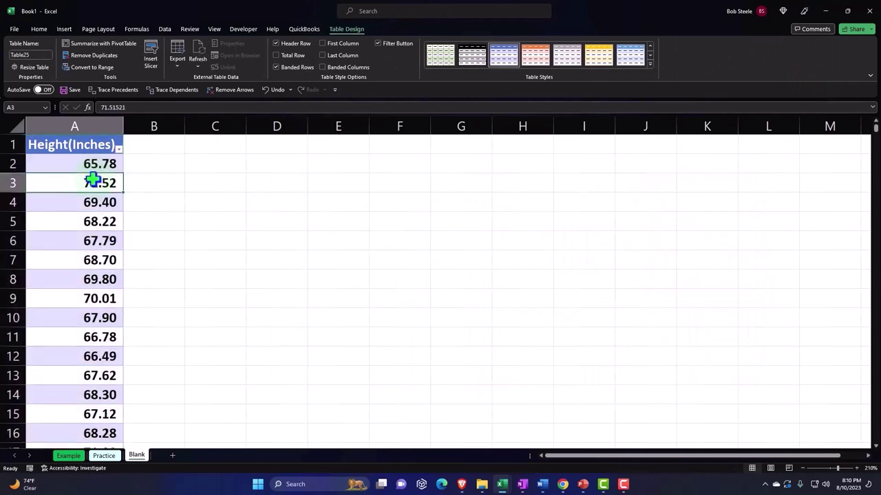
pyautogui.click(120, 150)
pyautogui.press('Escape')
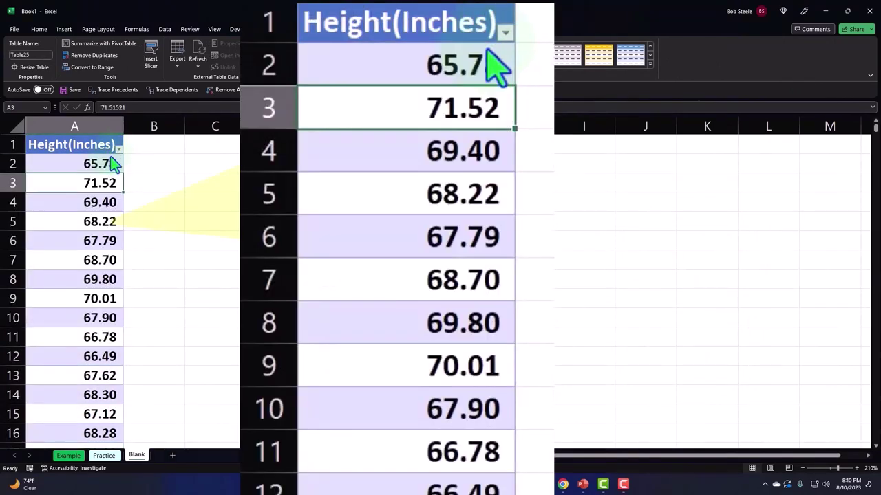
pyautogui.click(119, 150)
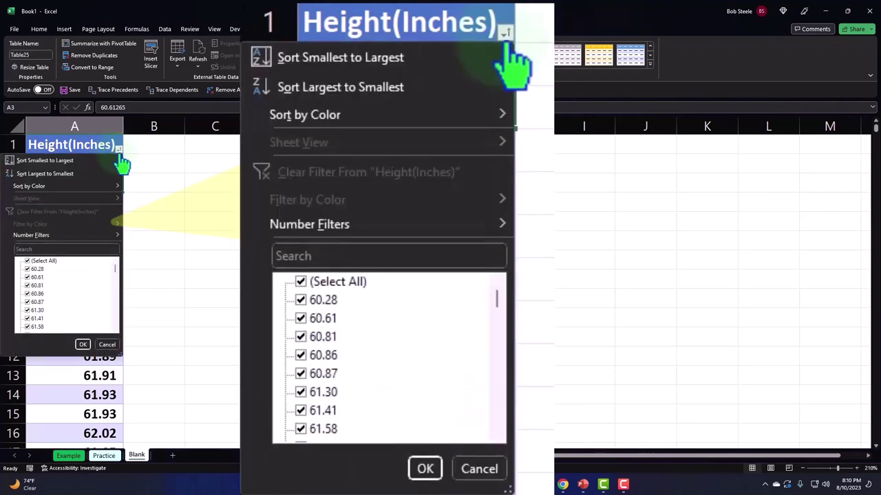
pyautogui.click(97, 172)
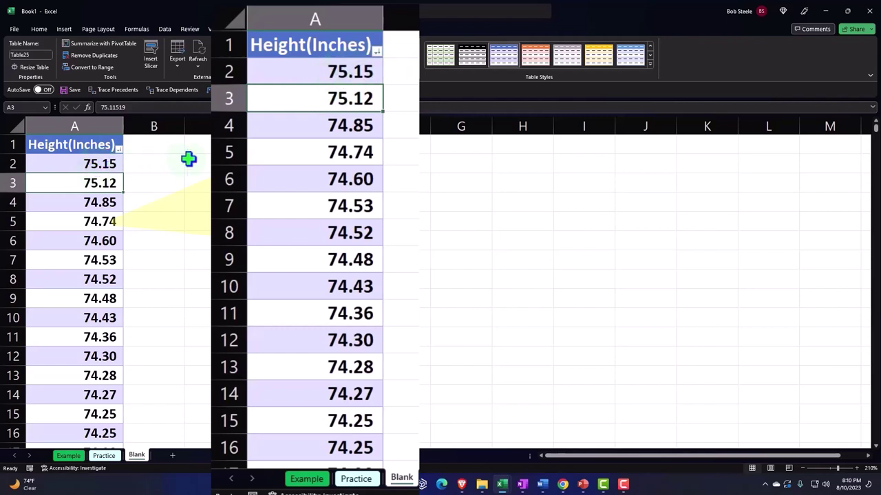
# Narrow column B into a spacer and label C2 'Average Mean', widening column C.
pyautogui.click(174, 124)
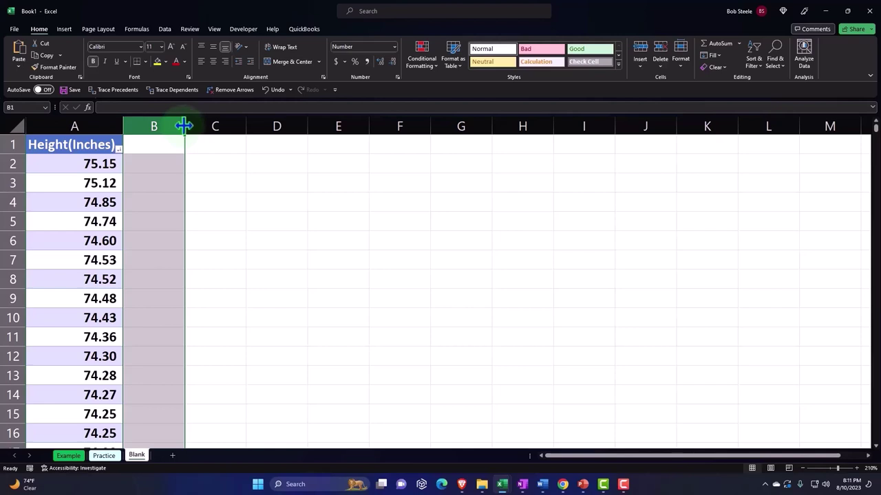
pyautogui.moveTo(184, 124); pyautogui.dragTo(131, 127)
pyautogui.click(187, 164)
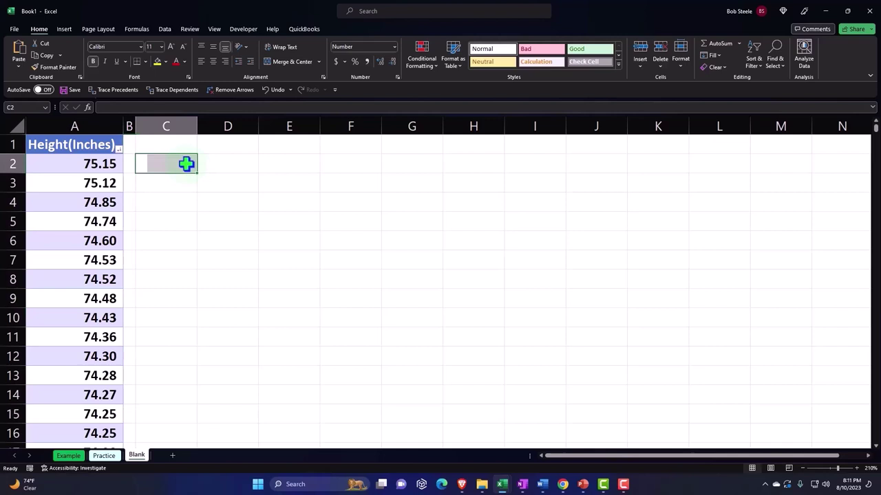
pyautogui.write('A')
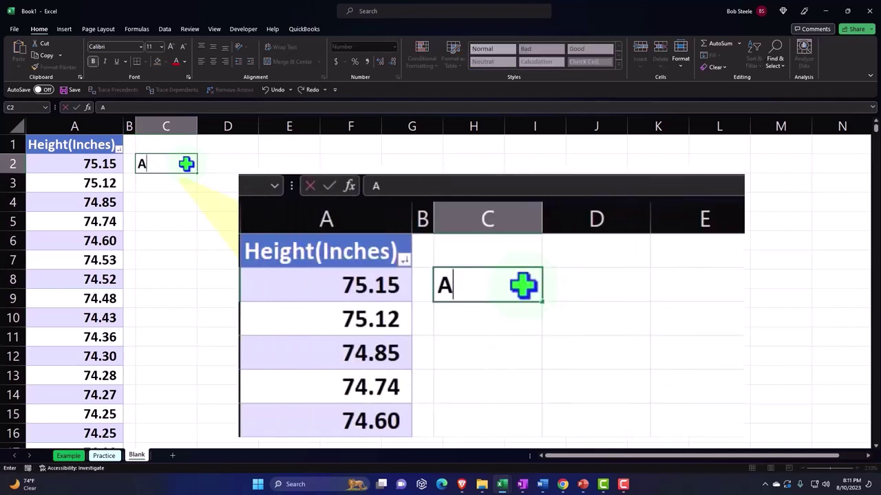
pyautogui.write('verage')
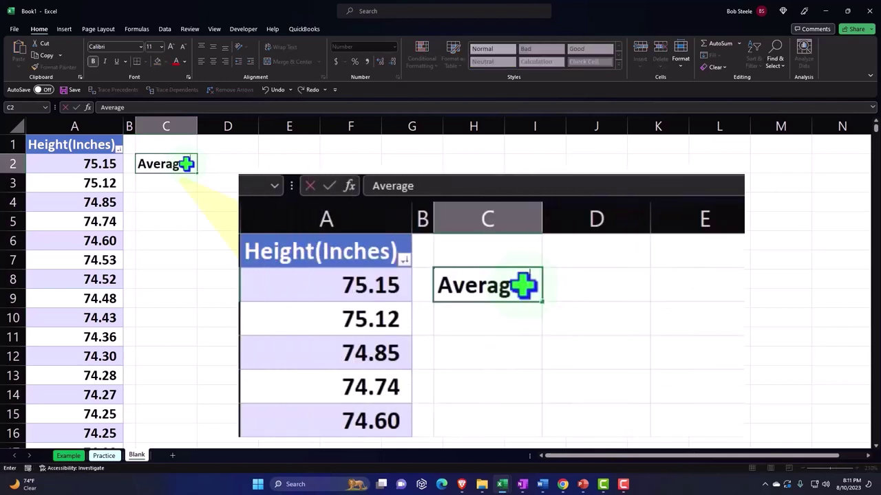
pyautogui.write(' Mean')
pyautogui.press('Return')
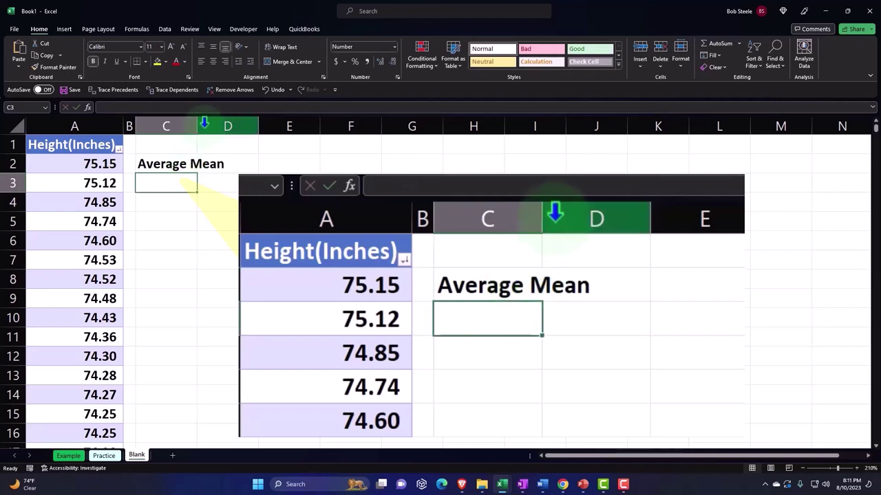
pyautogui.moveTo(197, 126); pyautogui.dragTo(231, 125)
# Enter =AVERAGE(Table25[Height(Inches)]) in D2, returning 67.99.
pyautogui.click(285, 164)
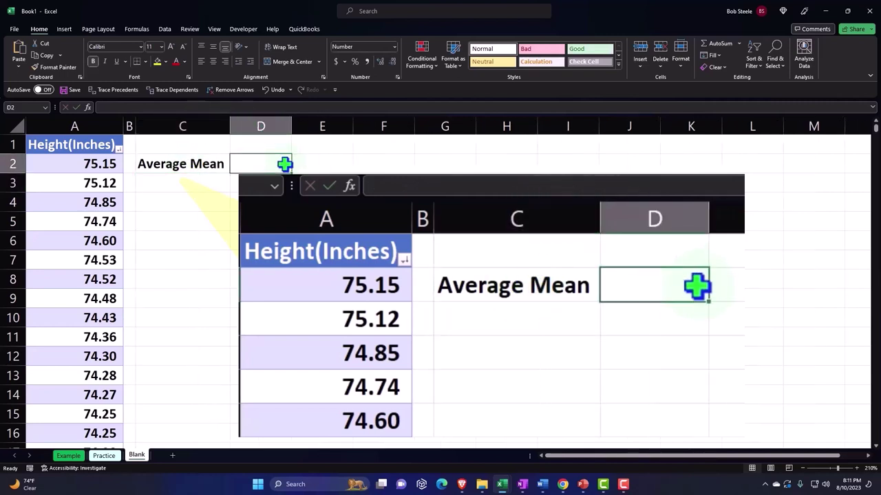
pyautogui.write('=averag')
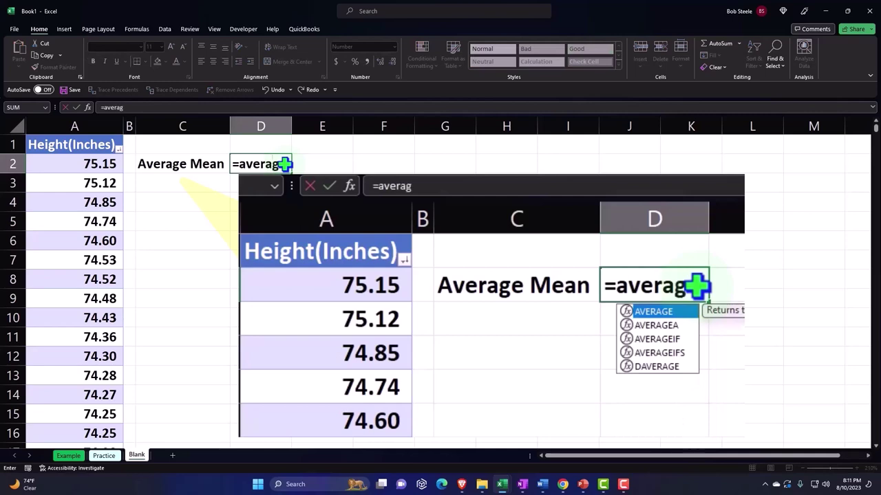
pyautogui.write('e(')
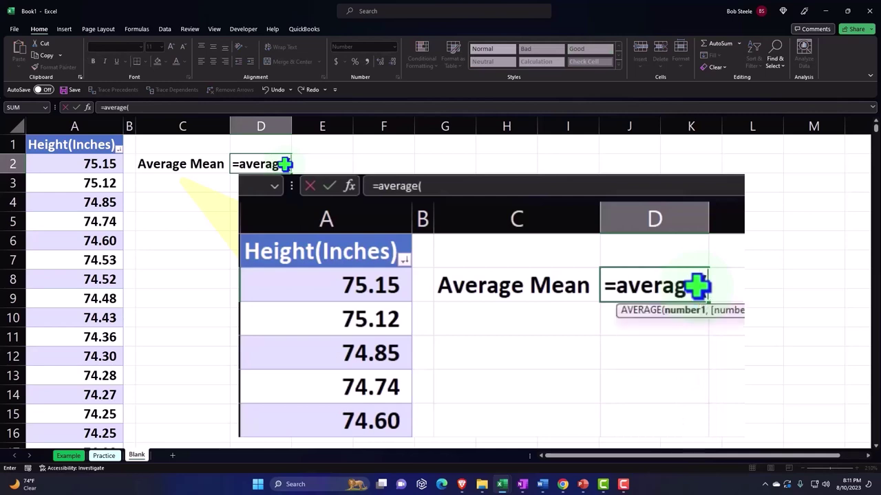
pyautogui.click(99, 130)
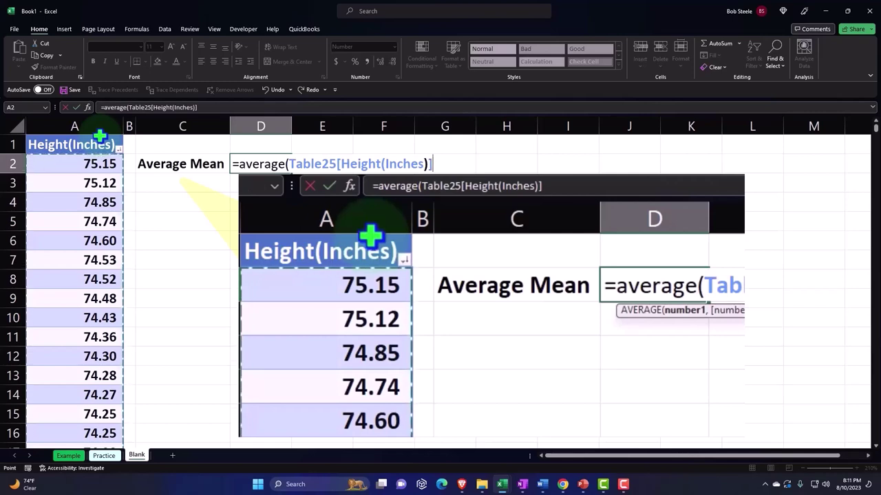
pyautogui.press('Return')
pyautogui.click(97, 142)
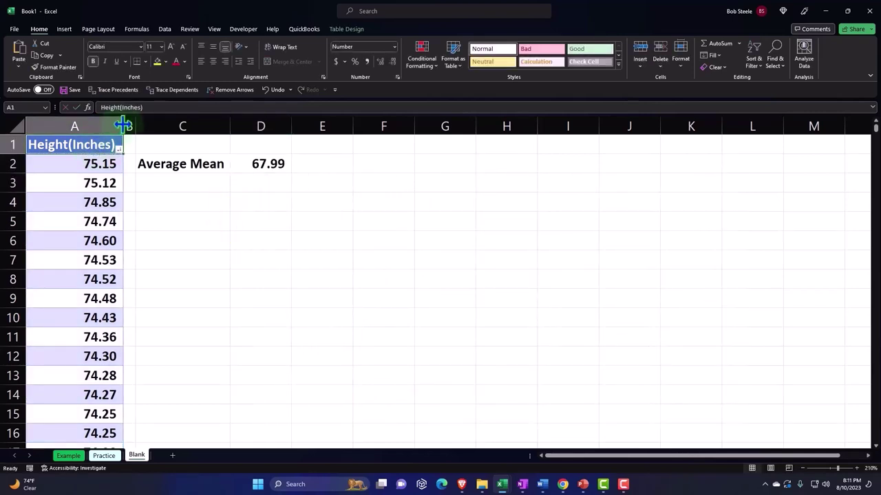
# Narrow column A and make header A1 read 'Height (Inches)', wrapped and centred.
pyautogui.moveTo(124, 124); pyautogui.dragTo(85, 122)
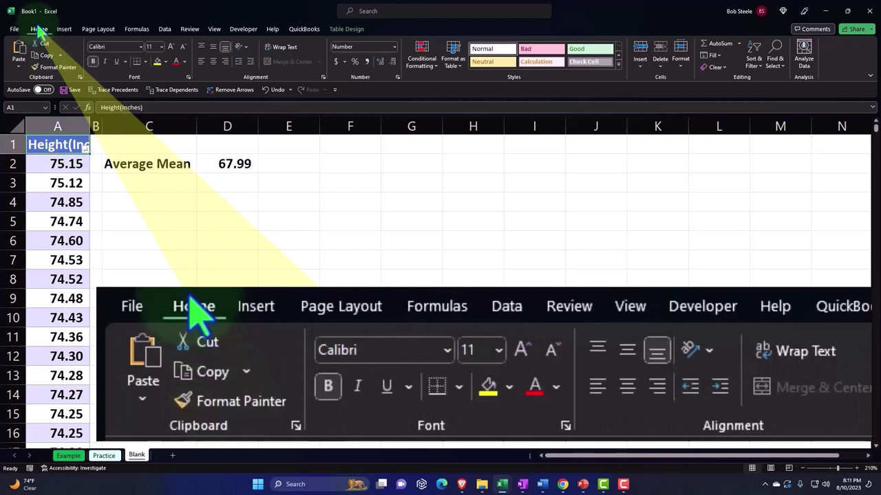
pyautogui.click(281, 47)
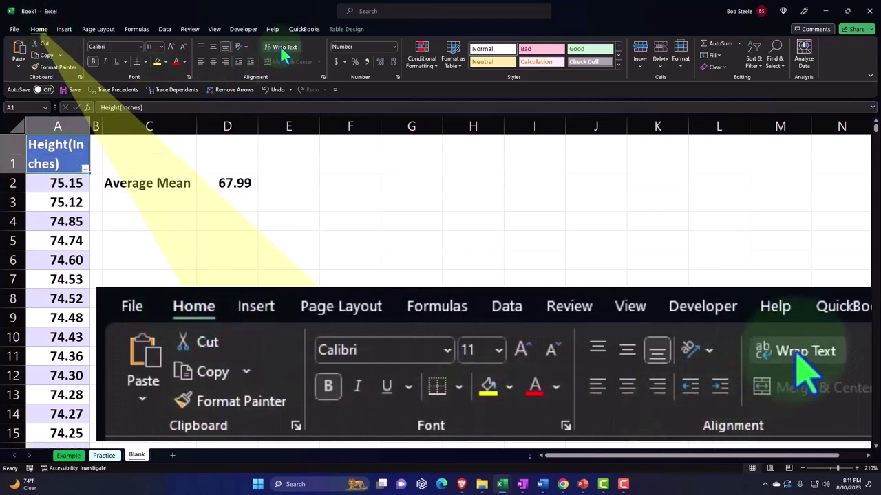
pyautogui.doubleClick(69, 145)
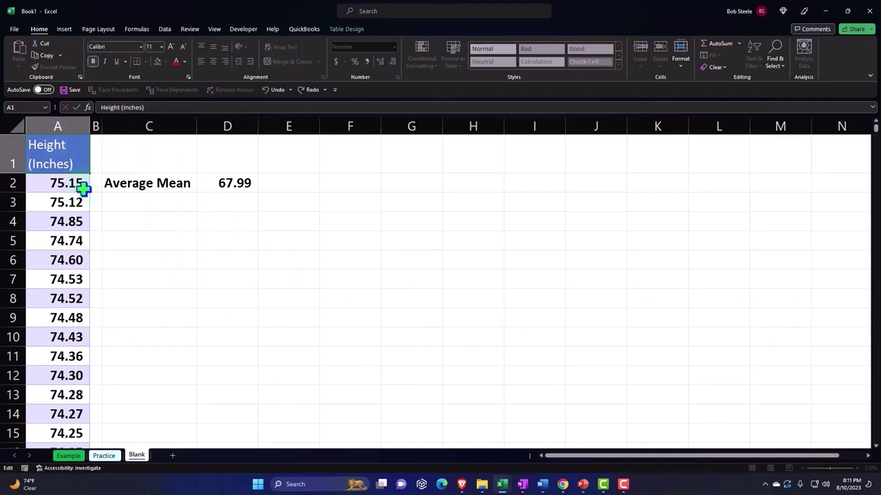
pyautogui.click(83, 190)
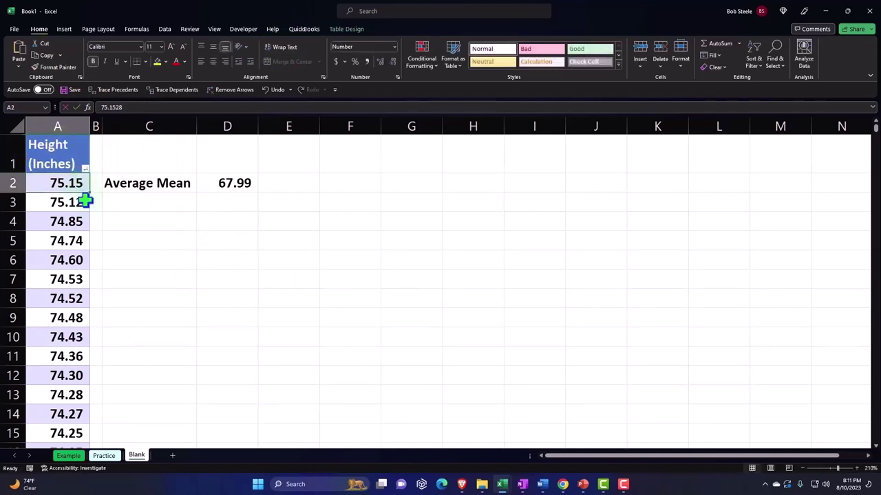
pyautogui.click(85, 146)
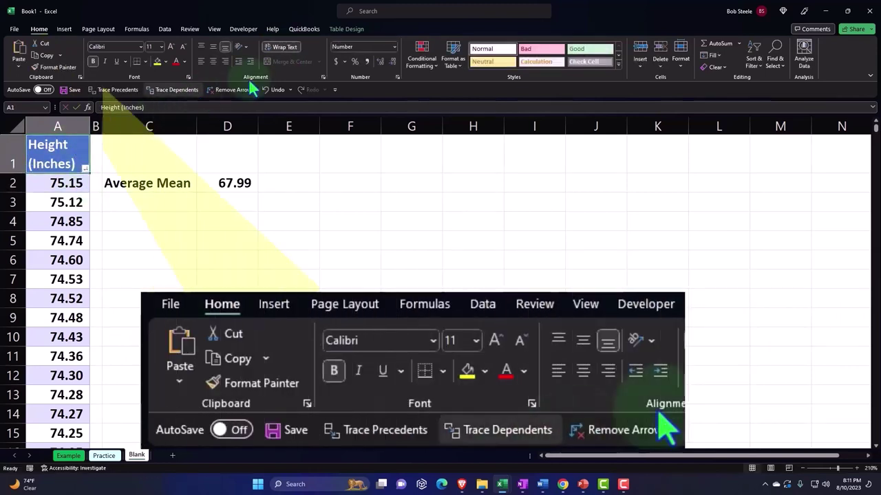
pyautogui.click(214, 62)
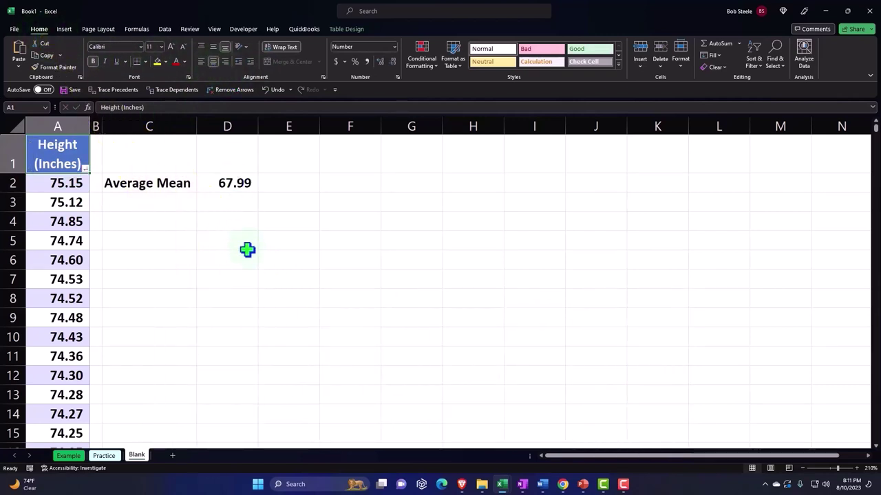
# Add a Median label in C3 with =MEDIAN of the Height column, giving 68.00.
pyautogui.click(182, 201)
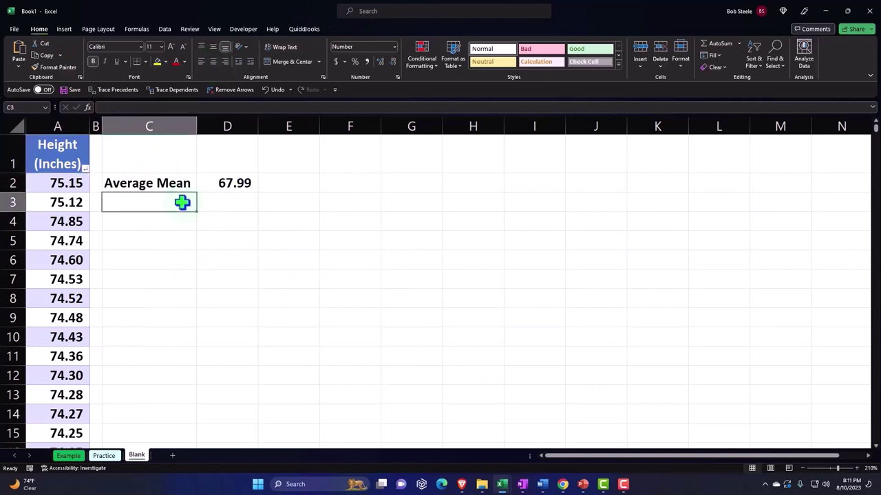
pyautogui.write('Me')
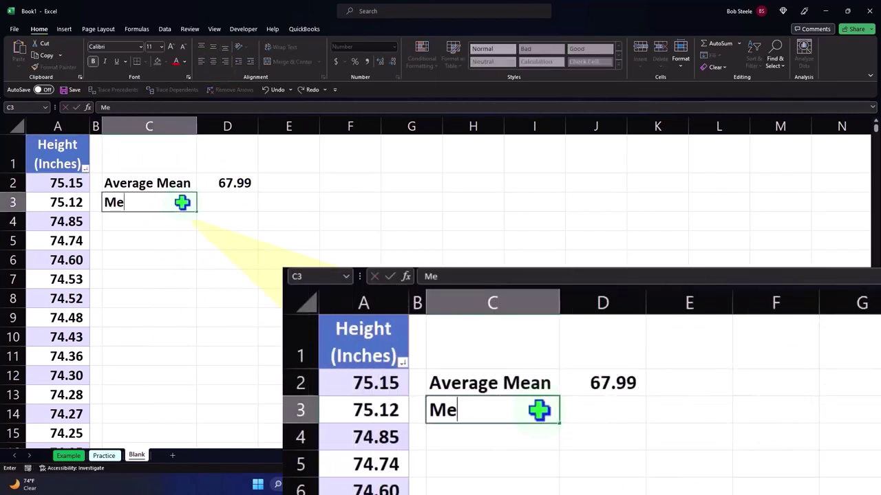
pyautogui.write('dian')
pyautogui.press('Tab')
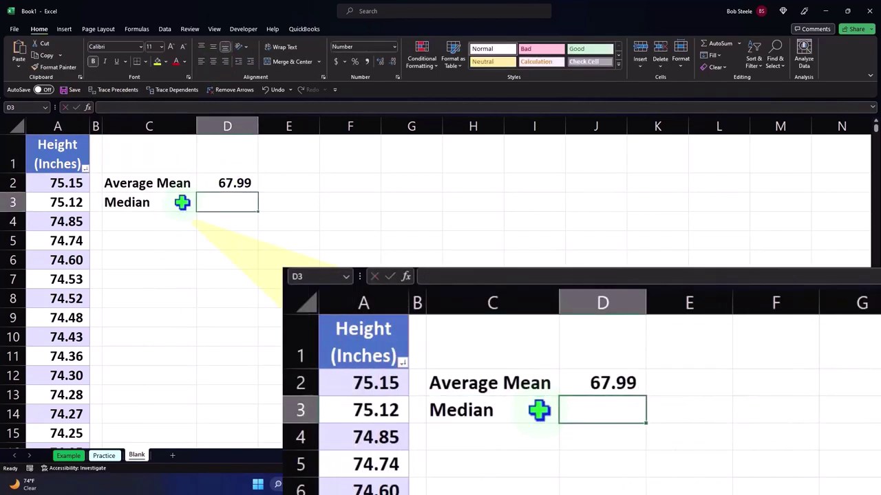
pyautogui.write('=mea')
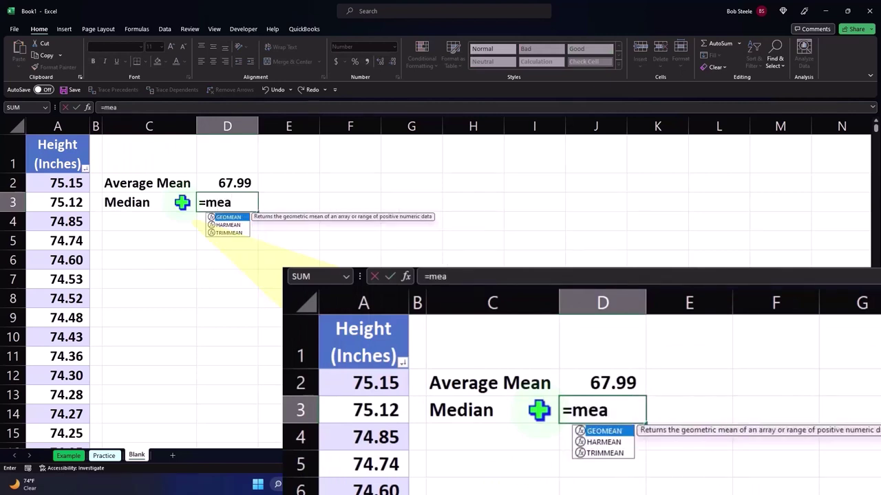
pyautogui.press('BackSpace')
pyautogui.write('dia')
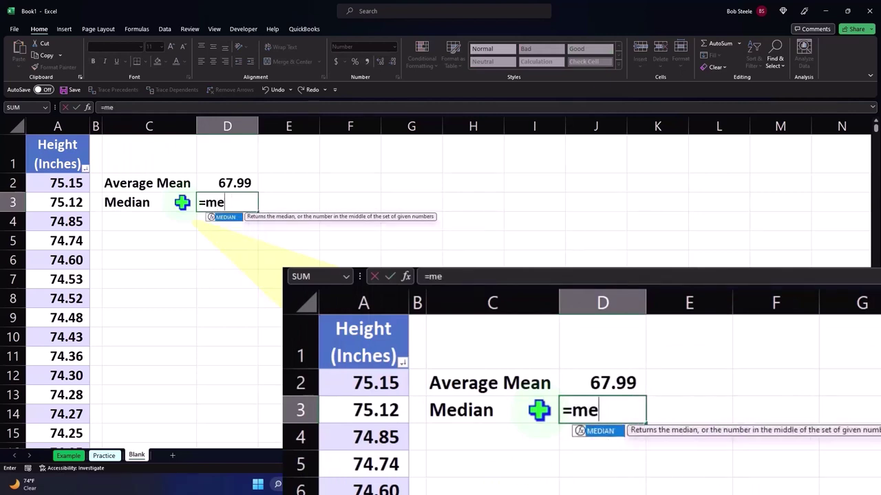
pyautogui.doubleClick(220, 219)
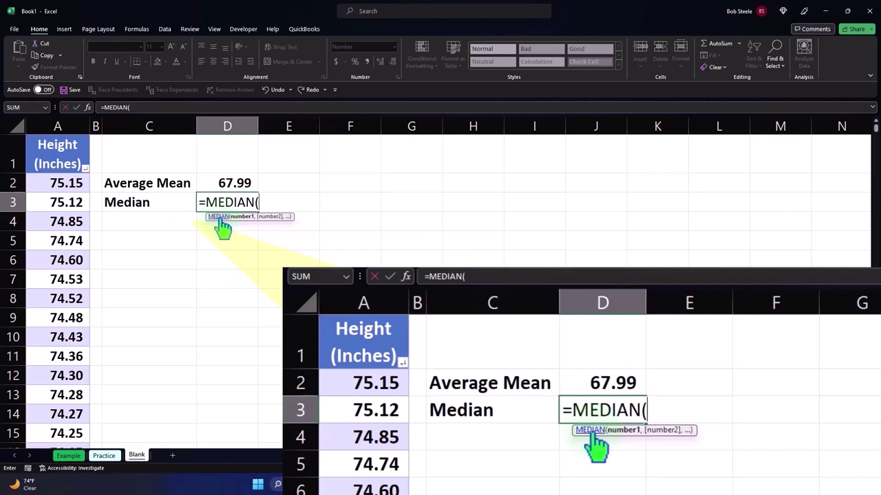
pyautogui.click(59, 135)
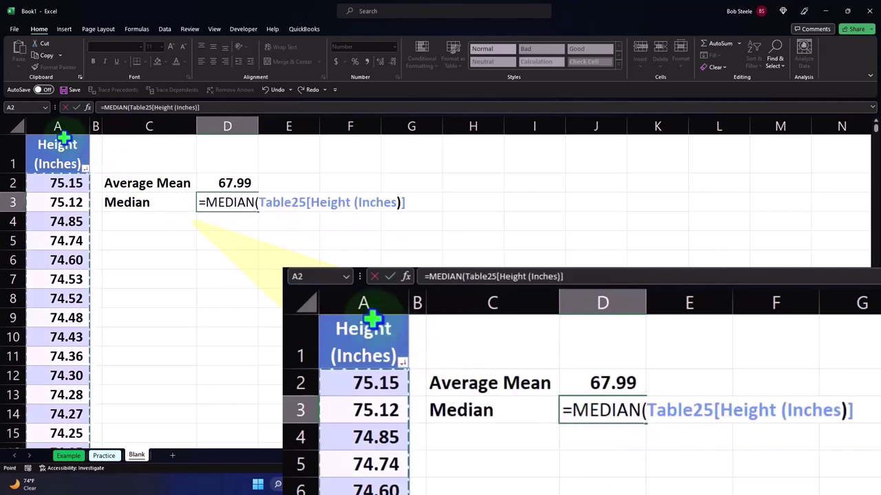
pyautogui.press('Return')
# Add a Max row with =MAX of the Height column, giving 75.15.
pyautogui.write('Max')
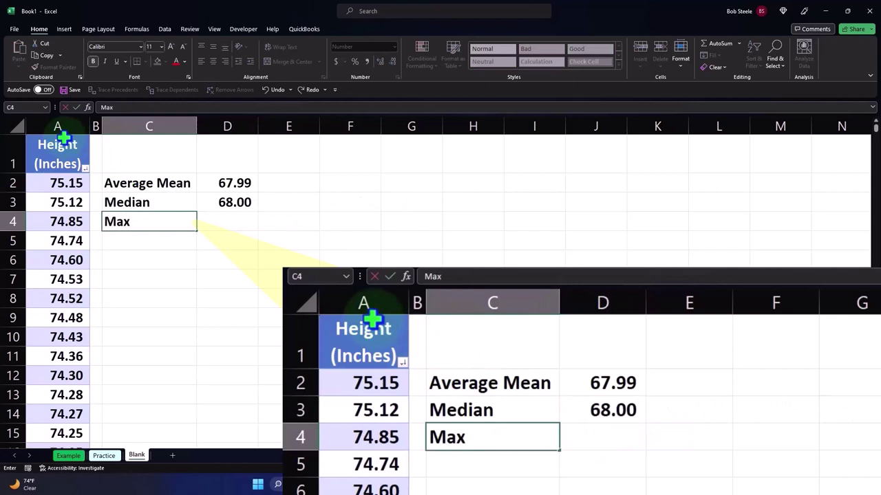
pyautogui.press('Tab')
pyautogui.write('=mak')
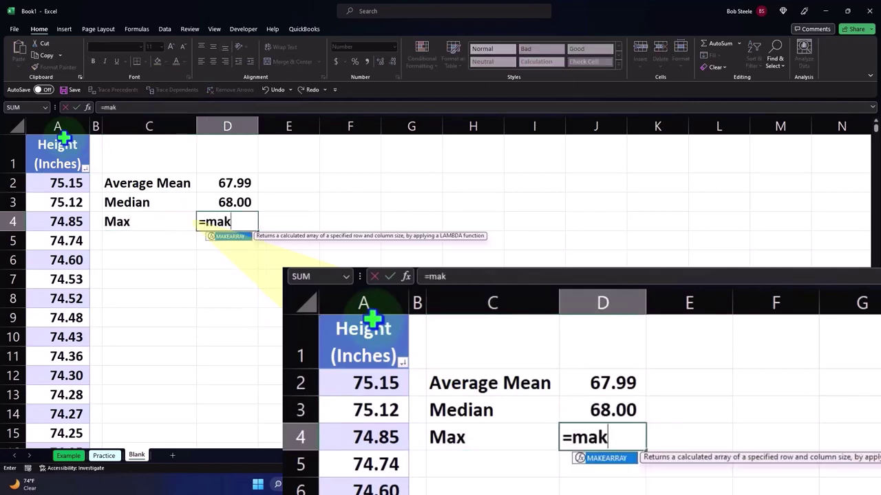
pyautogui.press('BackSpace')
pyautogui.write('x')
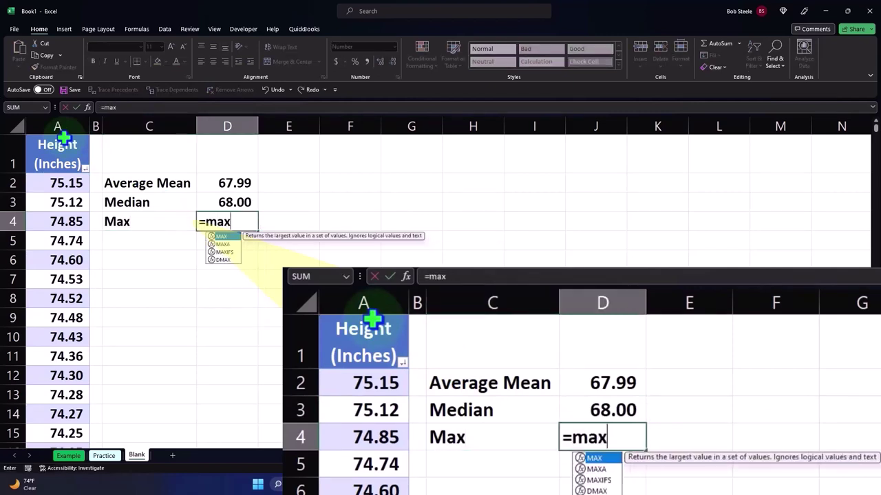
pyautogui.write('(')
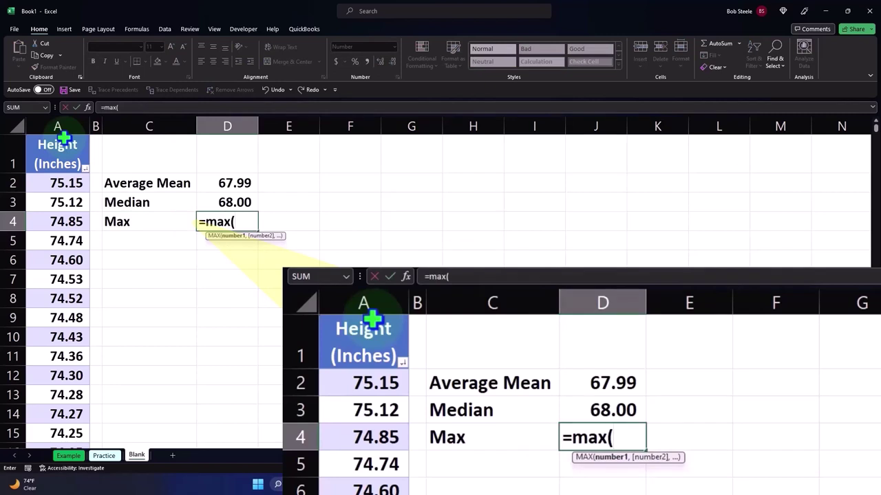
pyautogui.click(63, 138)
pyautogui.press('Return')
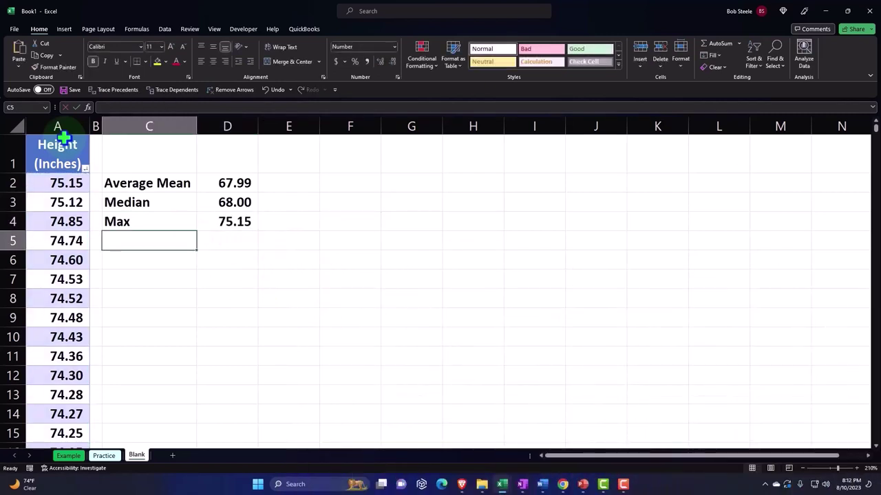
# Add a Min row with =MIN of the Height column, giving 60.28.
pyautogui.write('Min')
pyautogui.press('Tab')
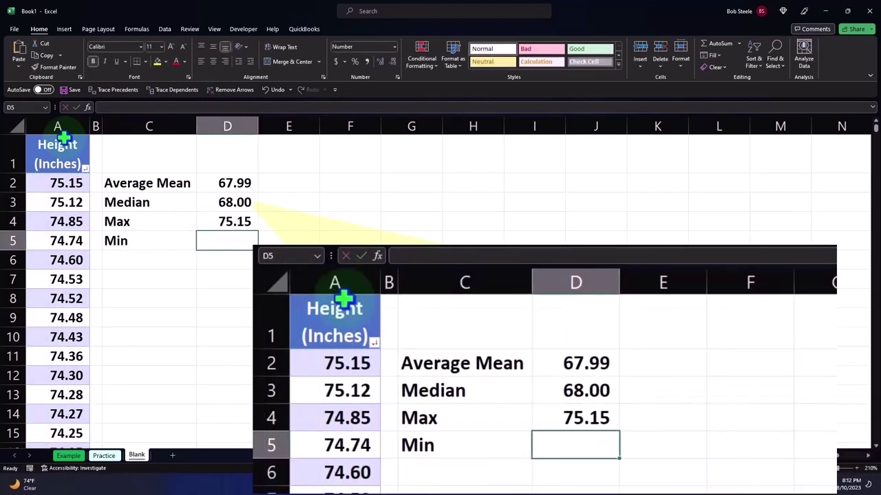
pyautogui.write('=m')
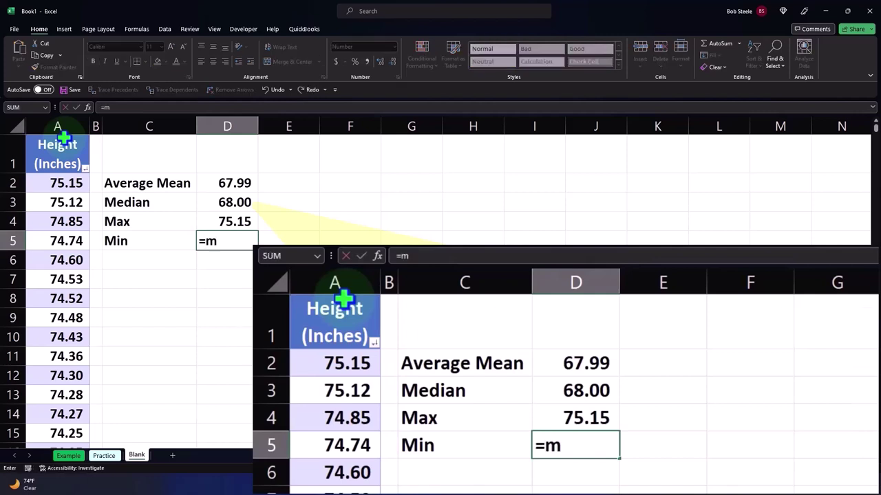
pyautogui.write('in(')
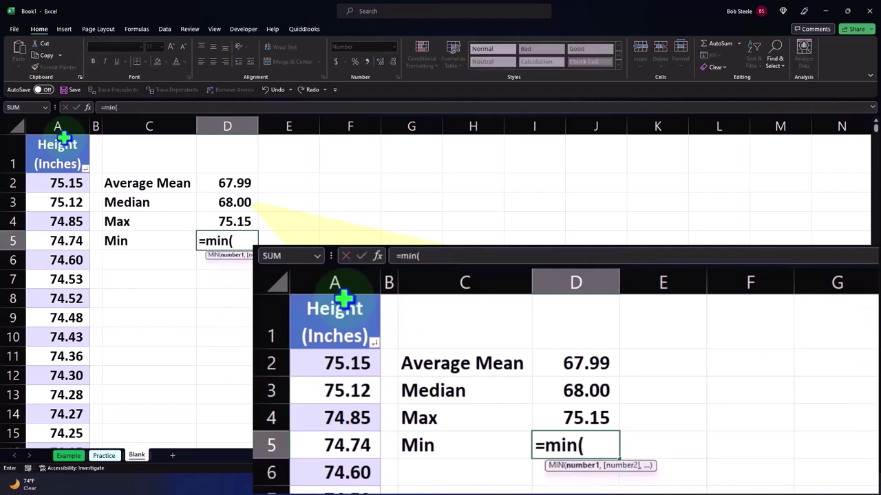
pyautogui.click(64, 137)
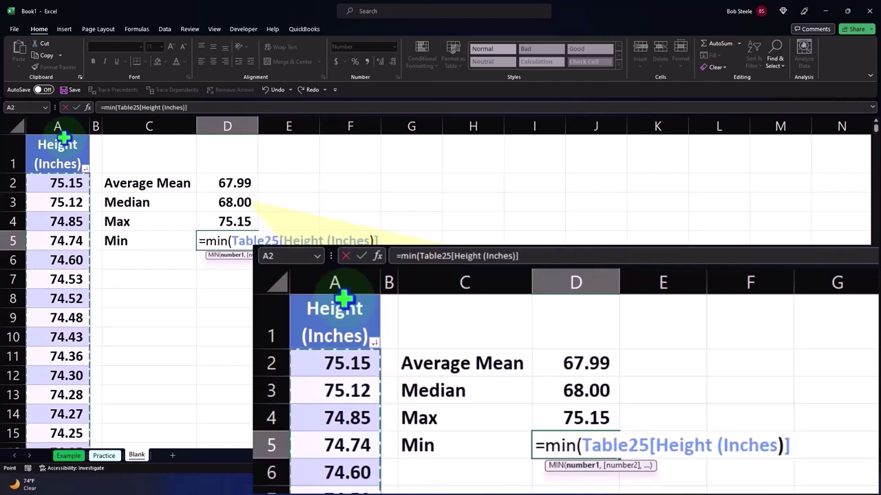
pyautogui.press('Return')
pyautogui.press('Left')
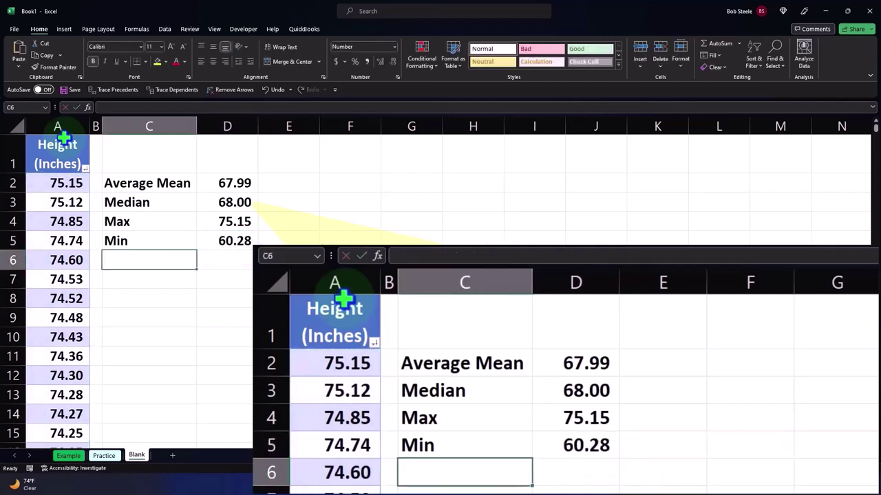
# Fill the C2:D5 summary block with a light cyan custom colour.
pyautogui.moveTo(153, 181); pyautogui.dragTo(215, 235)
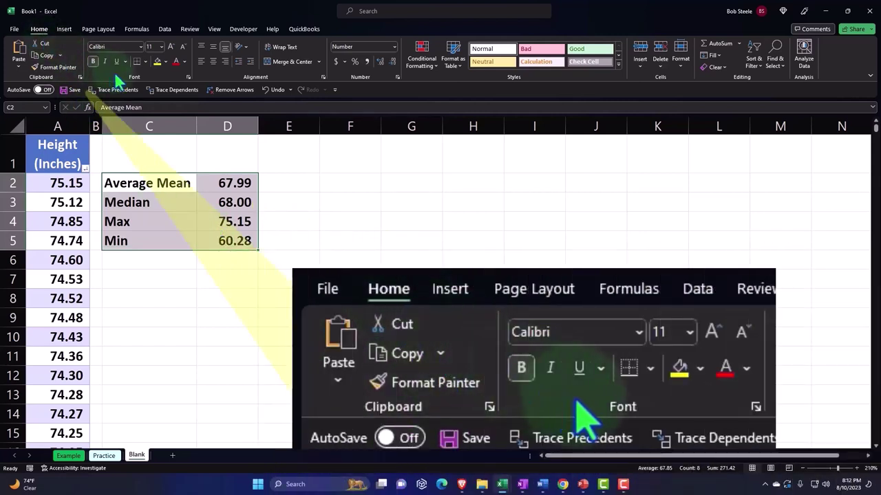
pyautogui.click(166, 62)
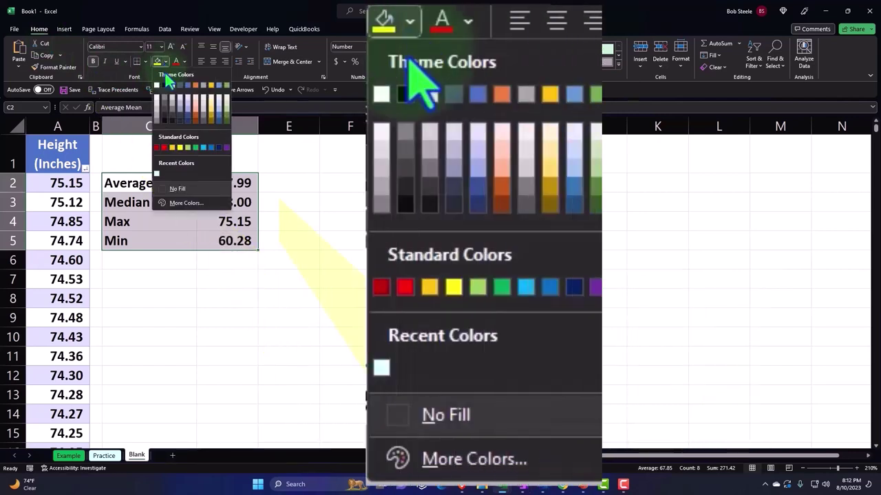
pyautogui.click(178, 203)
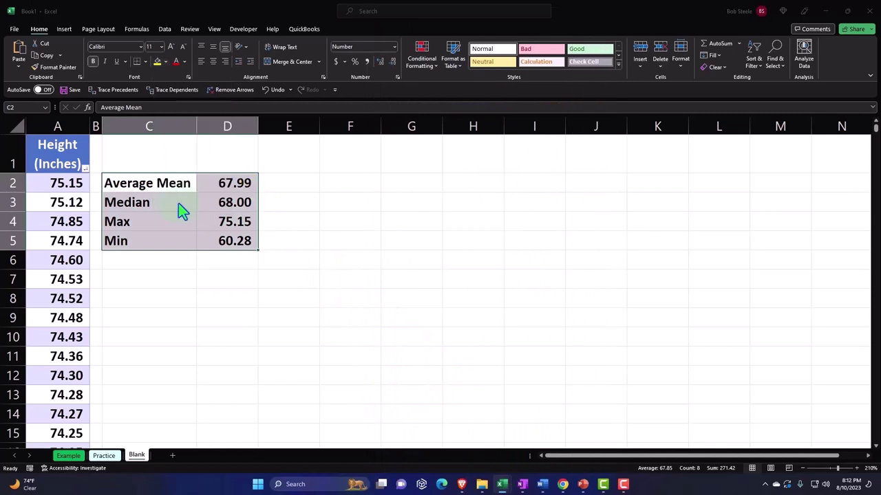
pyautogui.moveTo(662, 151); pyautogui.dragTo(360, 154)
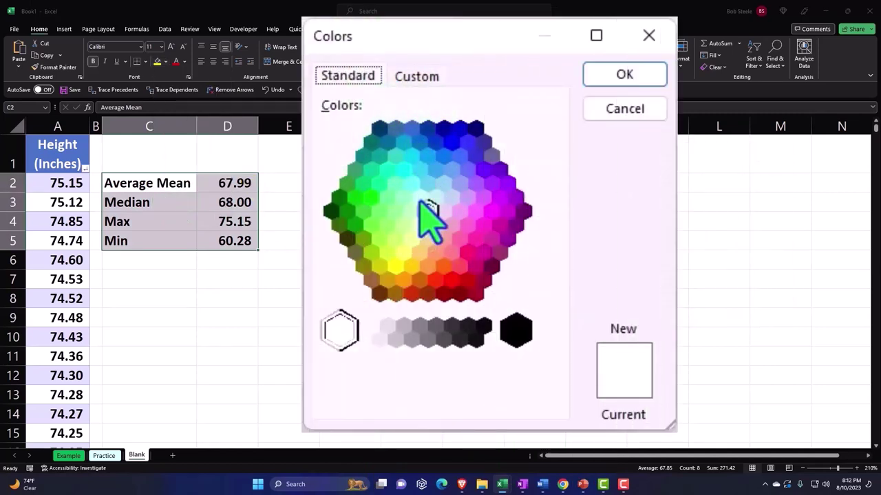
pyautogui.click(420, 200)
pyautogui.click(622, 84)
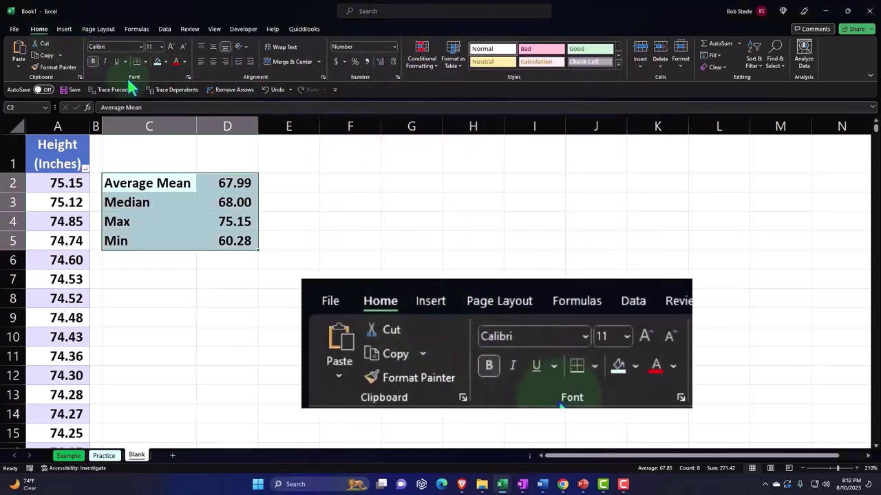
# Apply All Borders to every cell of the summary block.
pyautogui.click(144, 61)
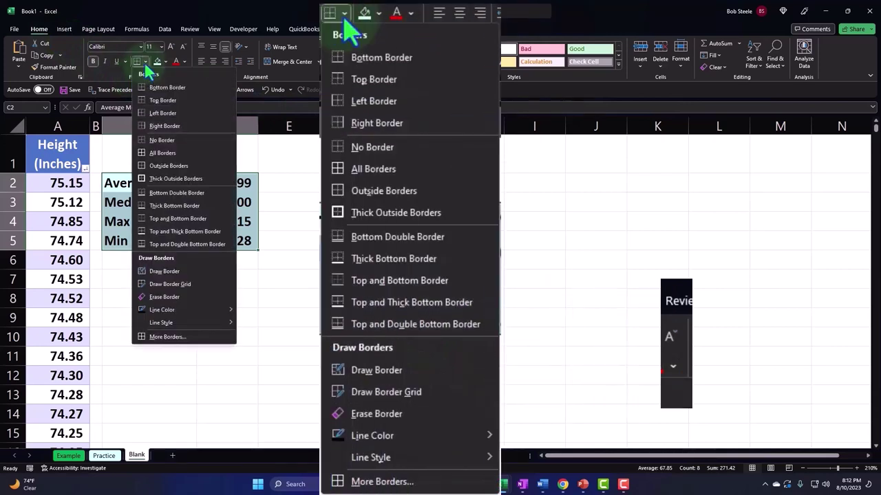
pyautogui.click(185, 157)
pyautogui.click(226, 297)
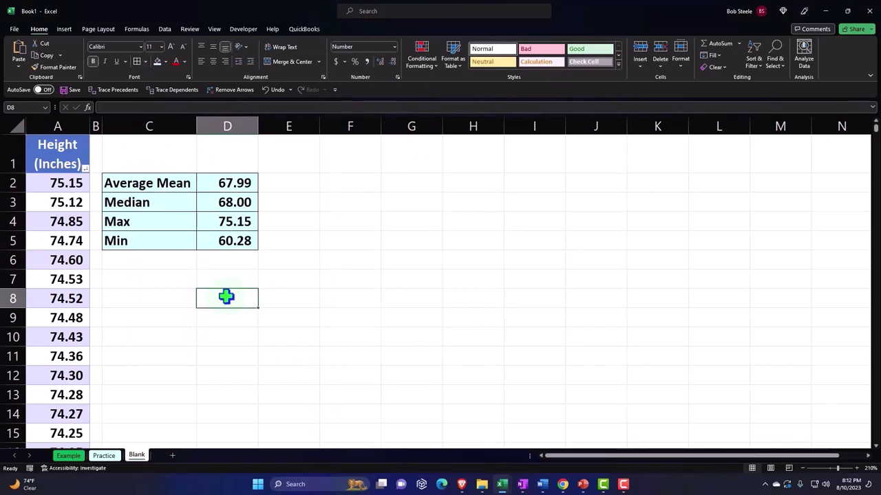
# Insert a Histogram statistic chart of the Height (Inches) column.
pyautogui.click(58, 131)
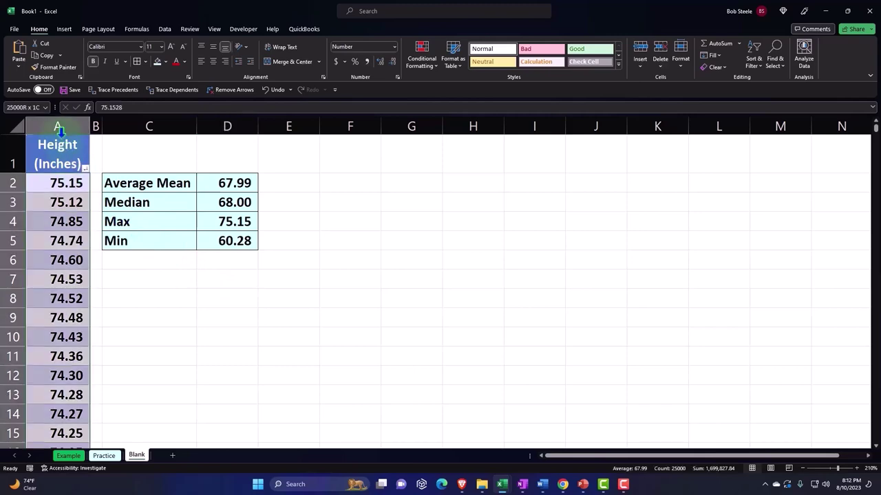
pyautogui.click(64, 29)
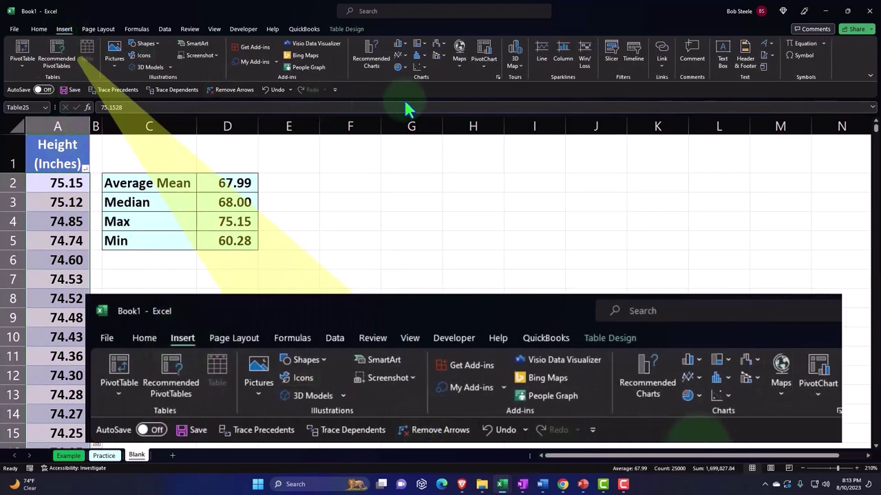
pyautogui.click(425, 56)
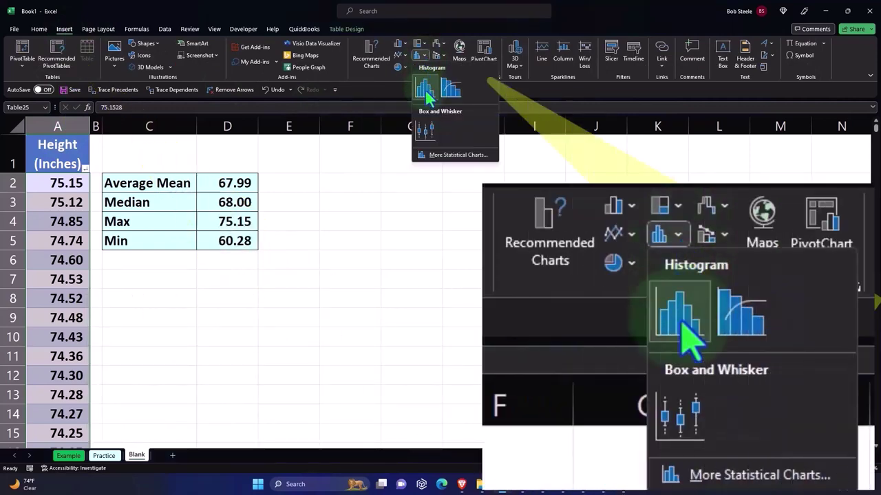
pyautogui.click(427, 95)
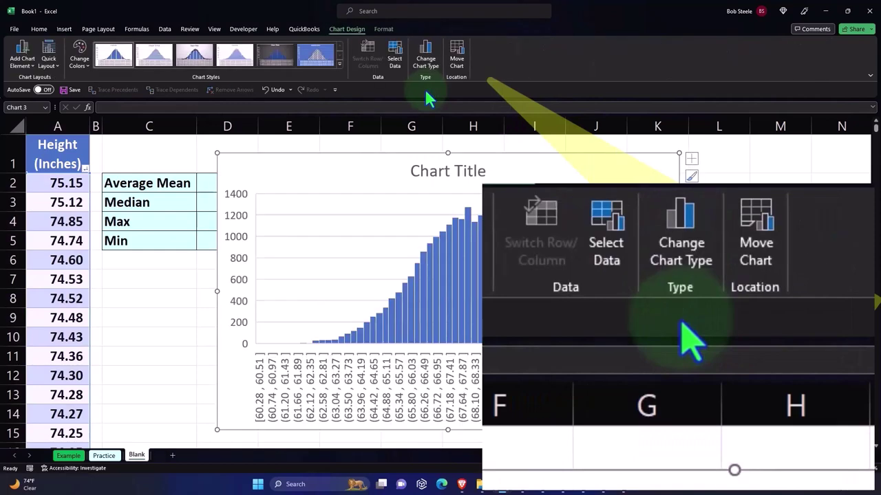
# Move the histogram below the summary block, enlarge it and delete its chart title.
pyautogui.moveTo(307, 192); pyautogui.dragTo(193, 277)
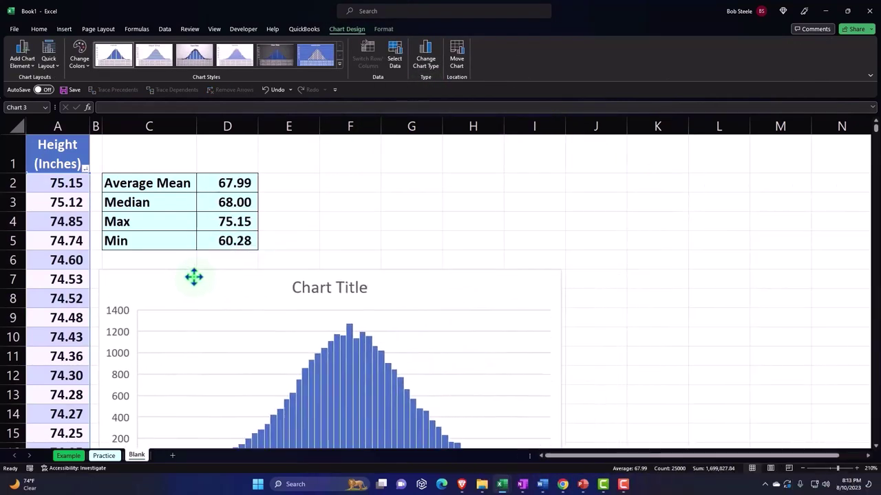
pyautogui.scroll(-3, 337, 200)
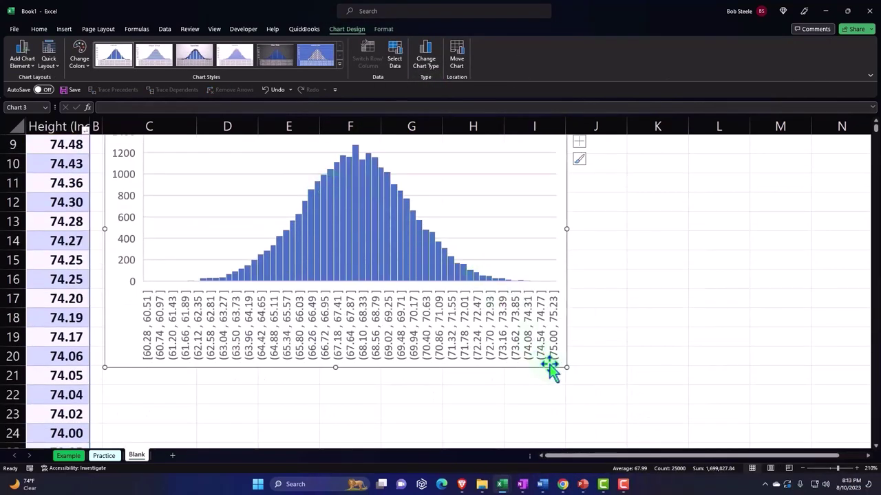
pyautogui.moveTo(566, 367); pyautogui.dragTo(657, 424)
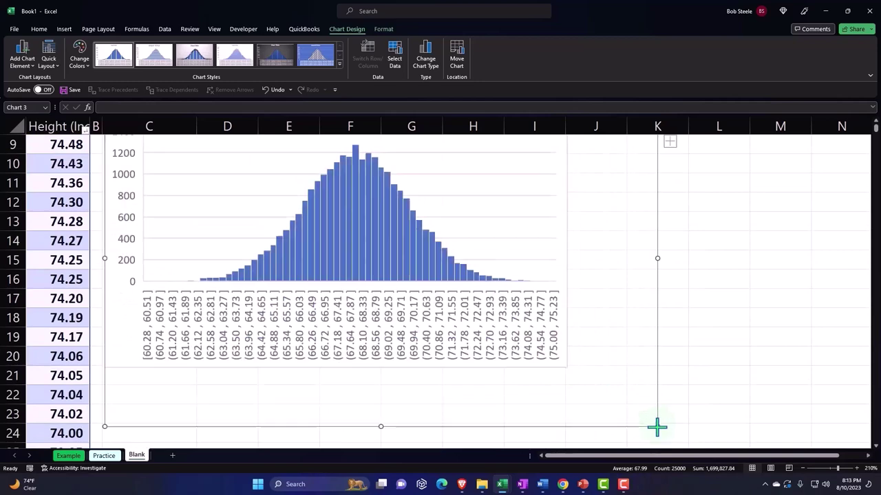
pyautogui.scroll(1, 543, 329)
pyautogui.scroll(2, 543, 329)
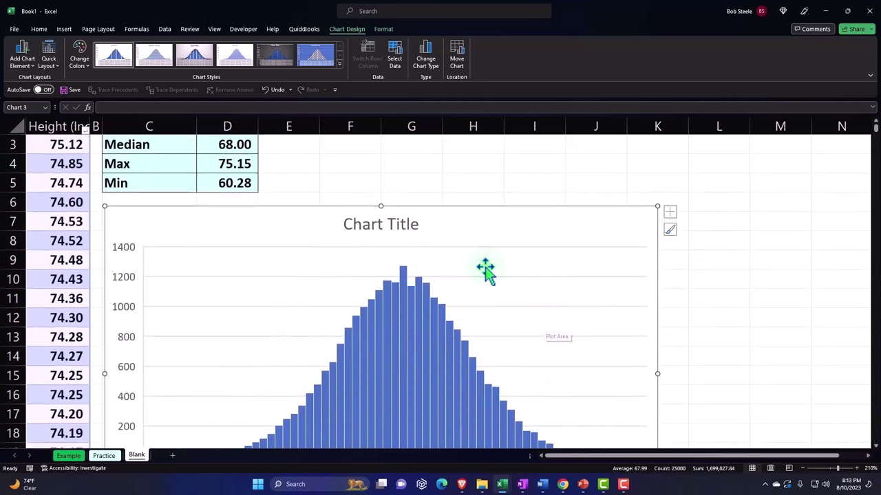
pyautogui.click(411, 227)
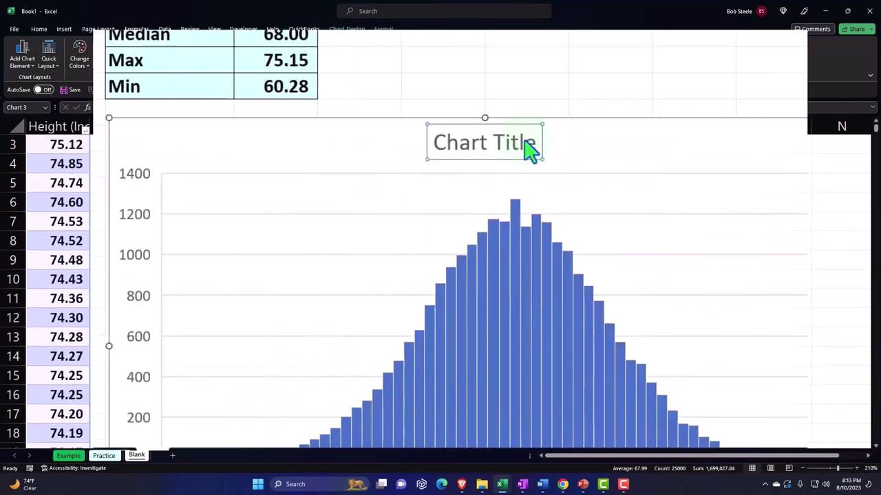
pyautogui.press('Delete')
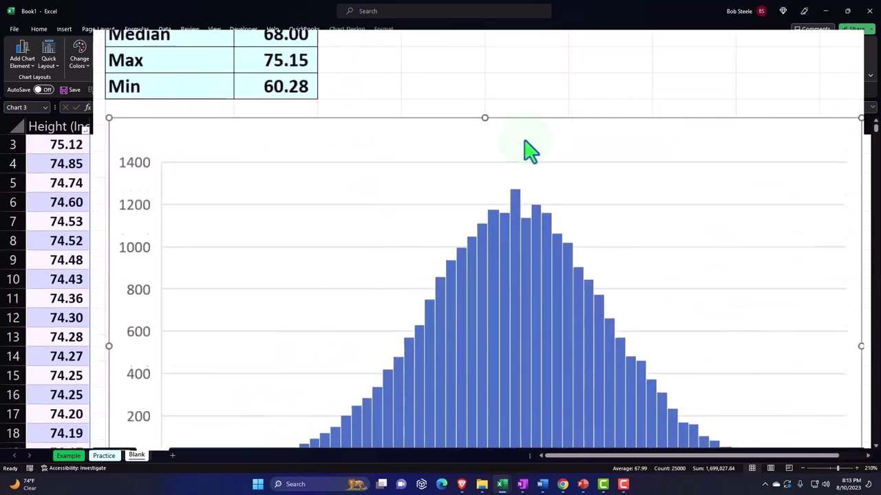
pyautogui.scroll(-3, 536, 199)
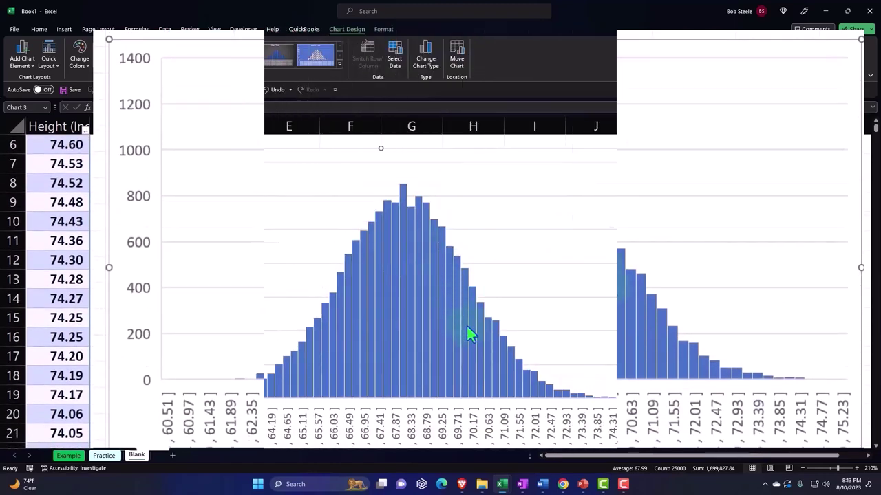
pyautogui.click(710, 240)
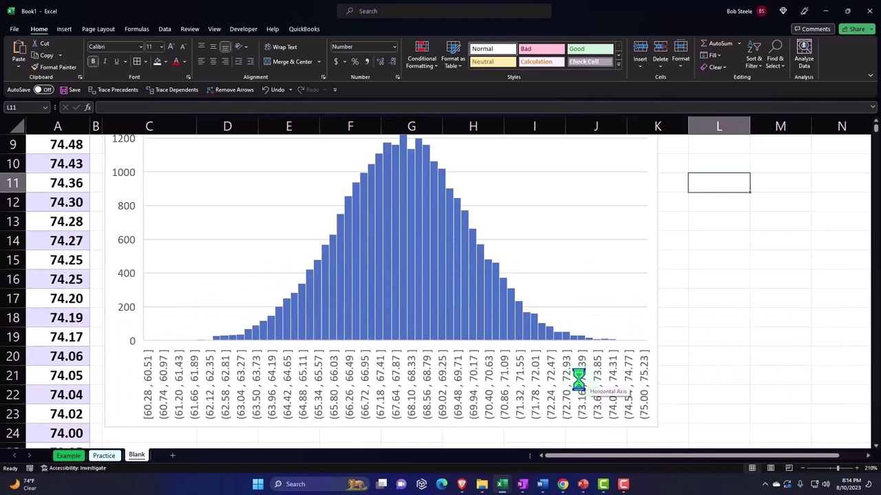
pyautogui.click(62, 202)
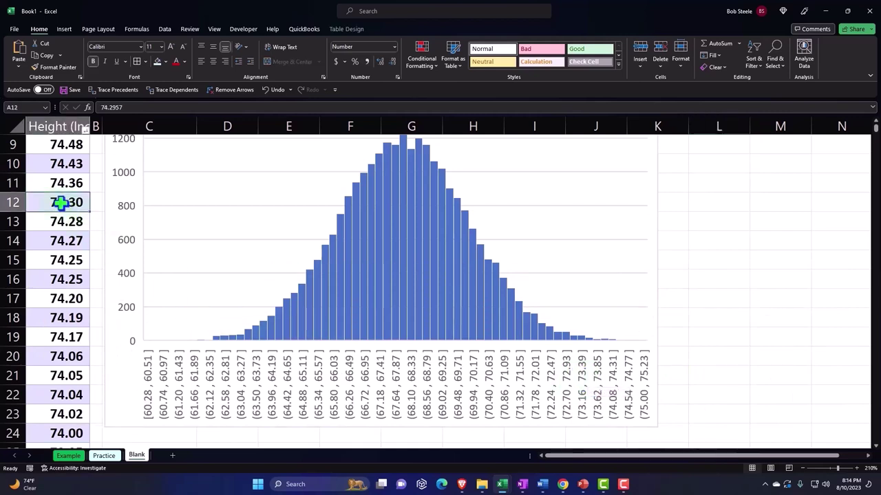
pyautogui.scroll(3, 57, 294)
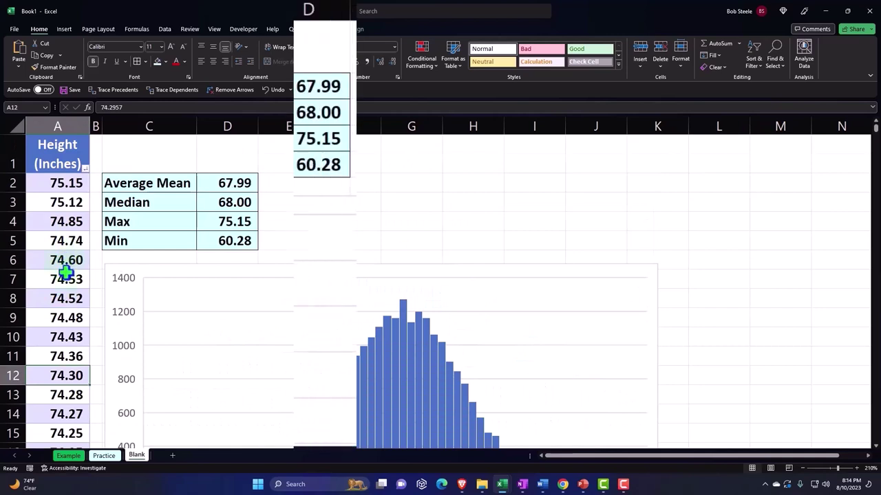